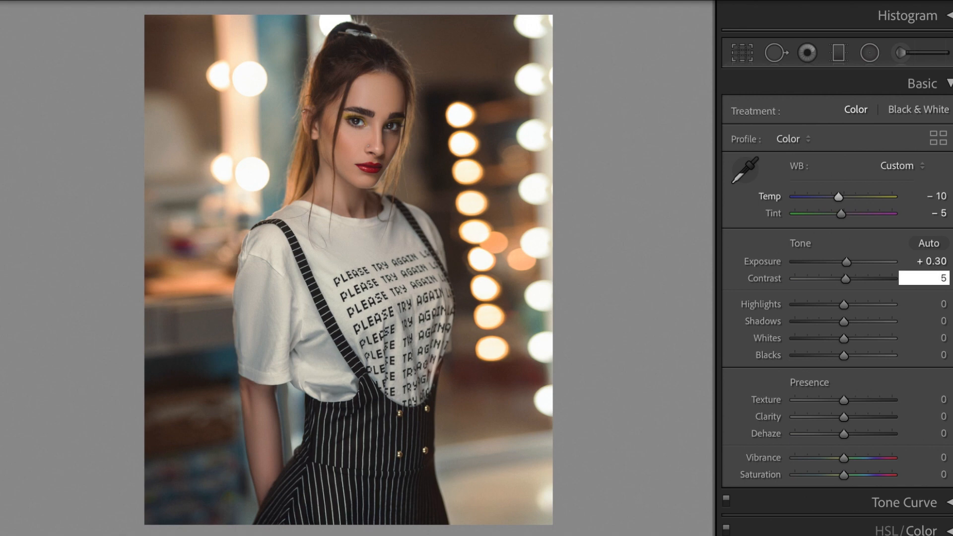
Step: Set the portrait's Highlights to -70 and Shadows to +5
{"action": "key", "text": "Tab"}
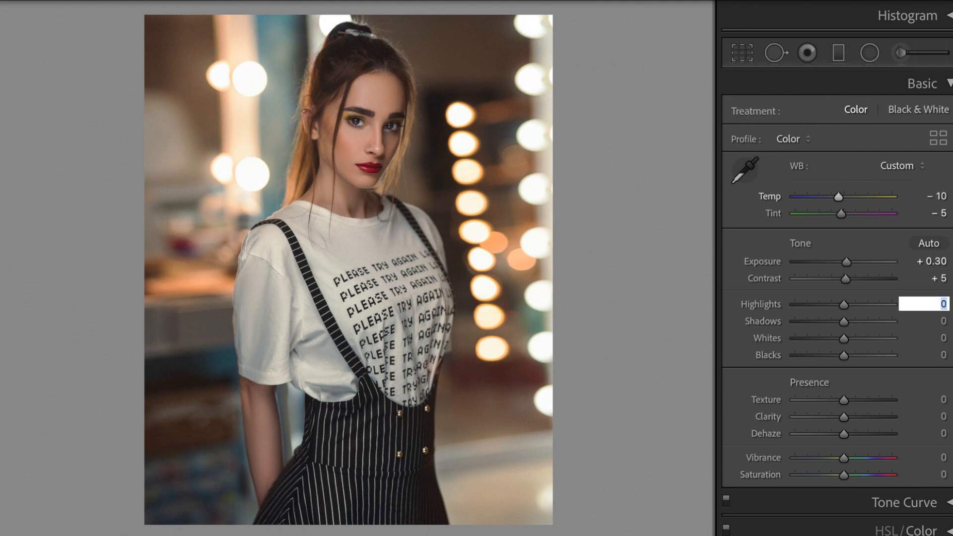
{"action": "type", "text": "-70"}
{"action": "key", "text": "Return"}
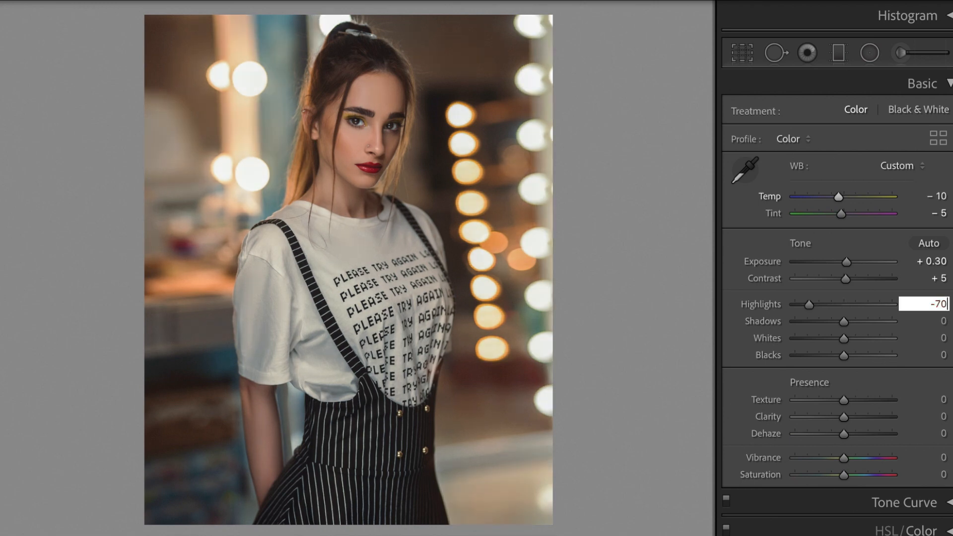
{"action": "key", "text": "Tab"}
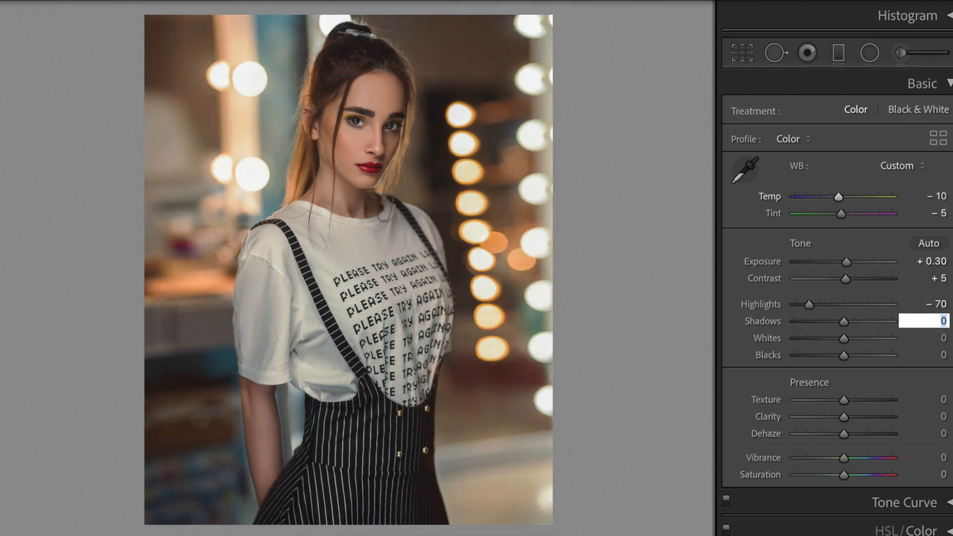
{"action": "type", "text": "5"}
Step: Set the Whites to +45 and the Blacks to -45
{"action": "key", "text": "Tab"}
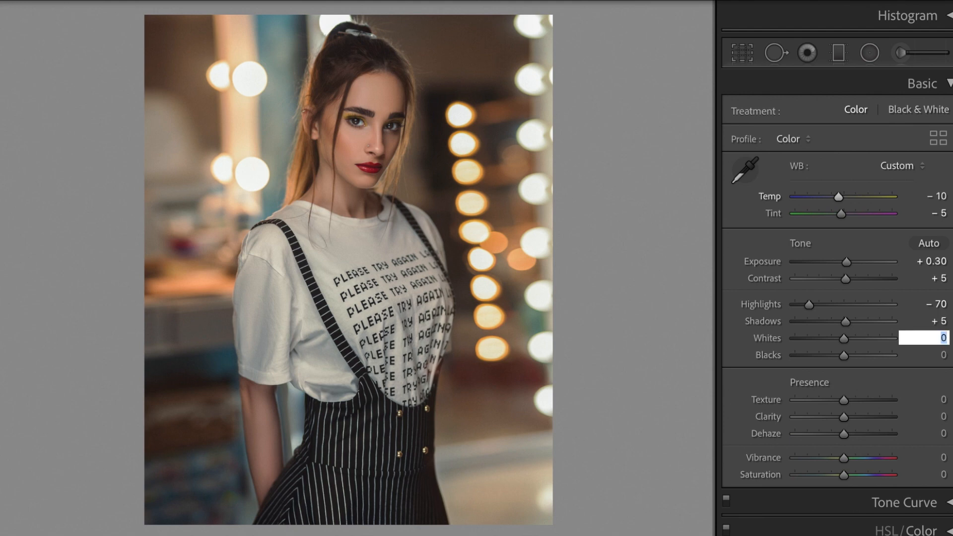
{"action": "type", "text": "45"}
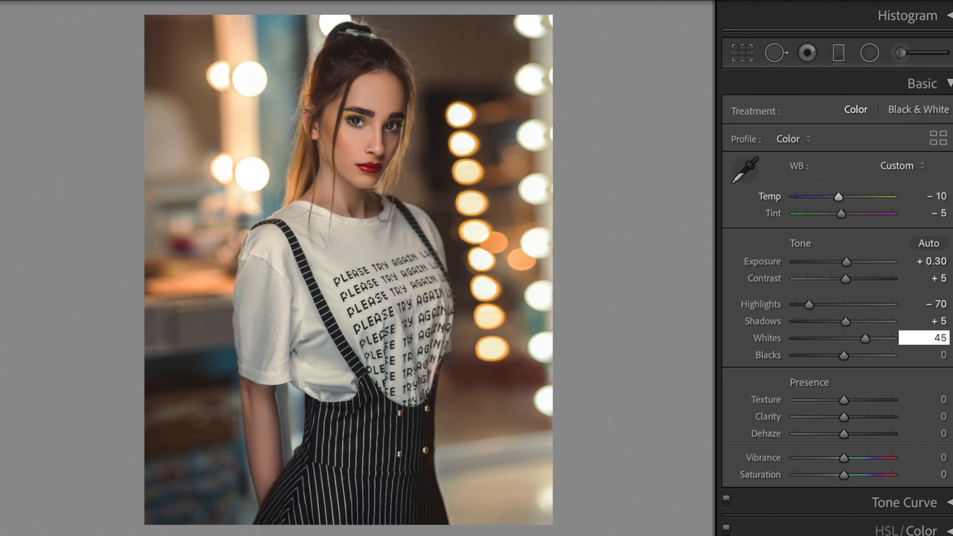
{"action": "key", "text": "Tab"}
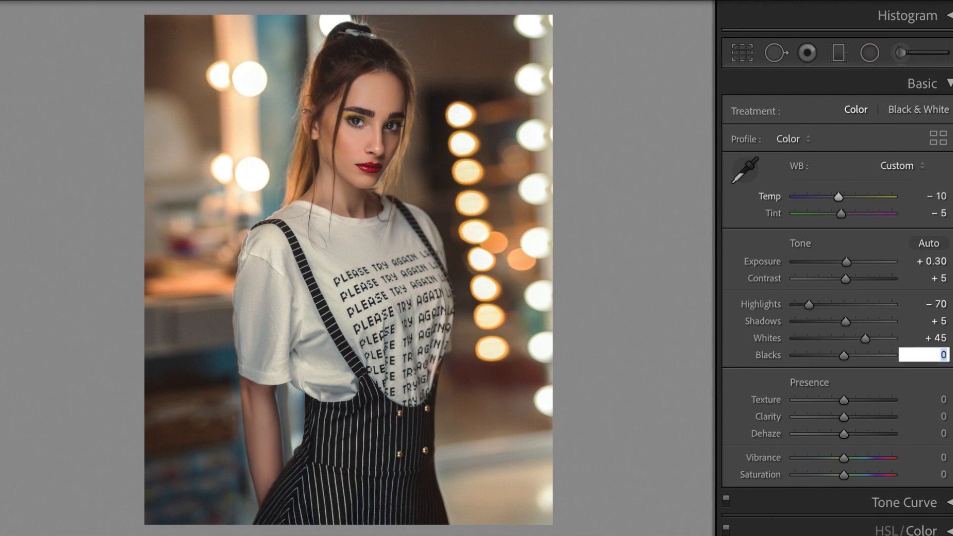
{"action": "type", "text": "-45"}
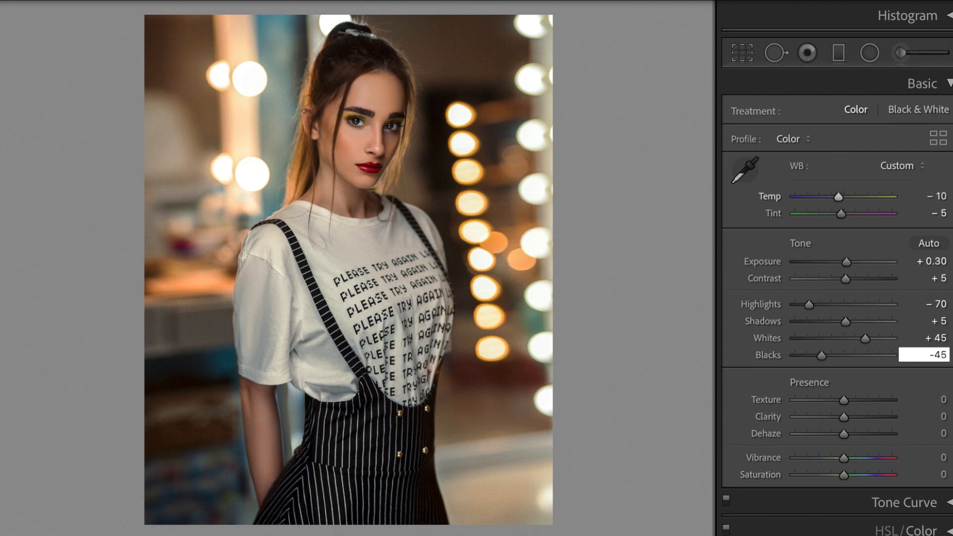
Step: Adjust the photo's presence with Texture at +5, Clarity at -20 and Dehaze at +20
{"action": "key", "text": "Tab"}
{"action": "type", "text": "5"}
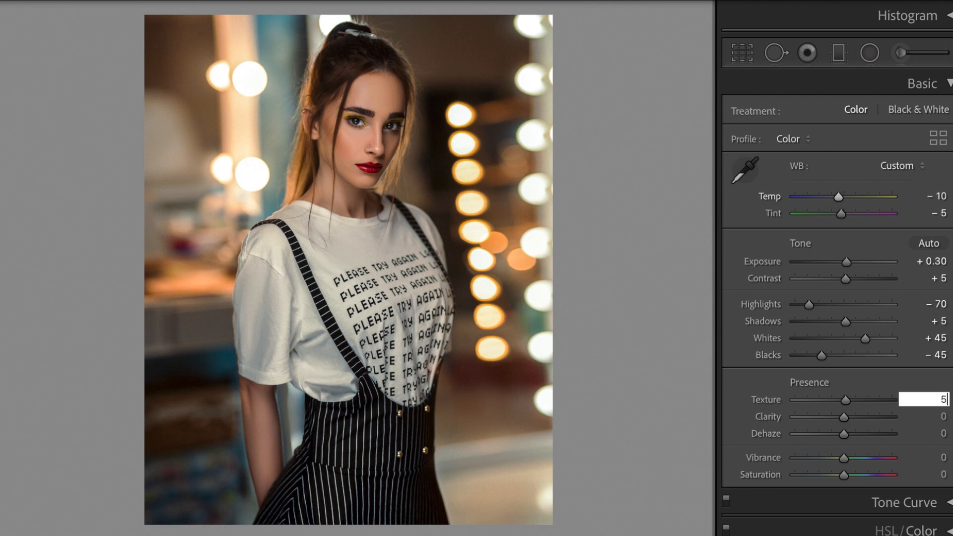
{"action": "key", "text": "Tab"}
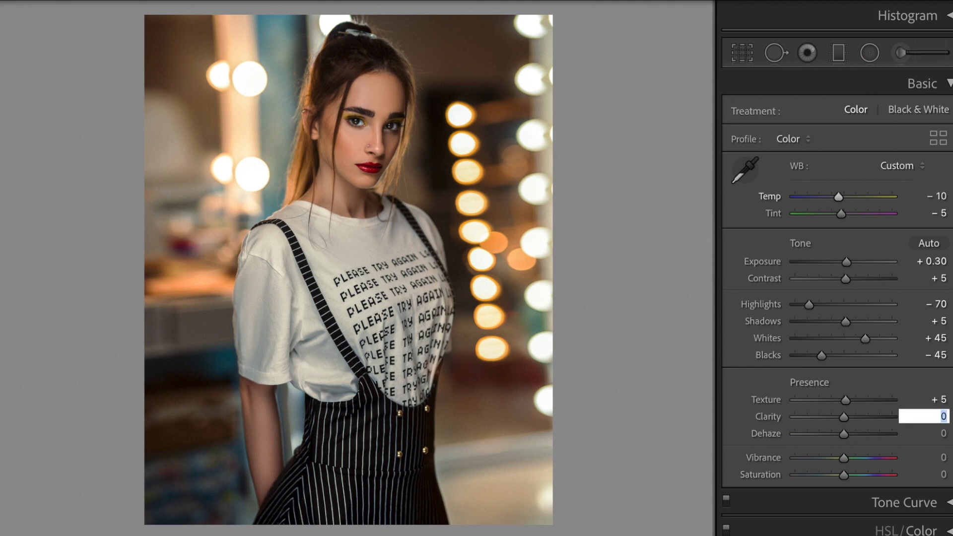
{"action": "type", "text": "-20"}
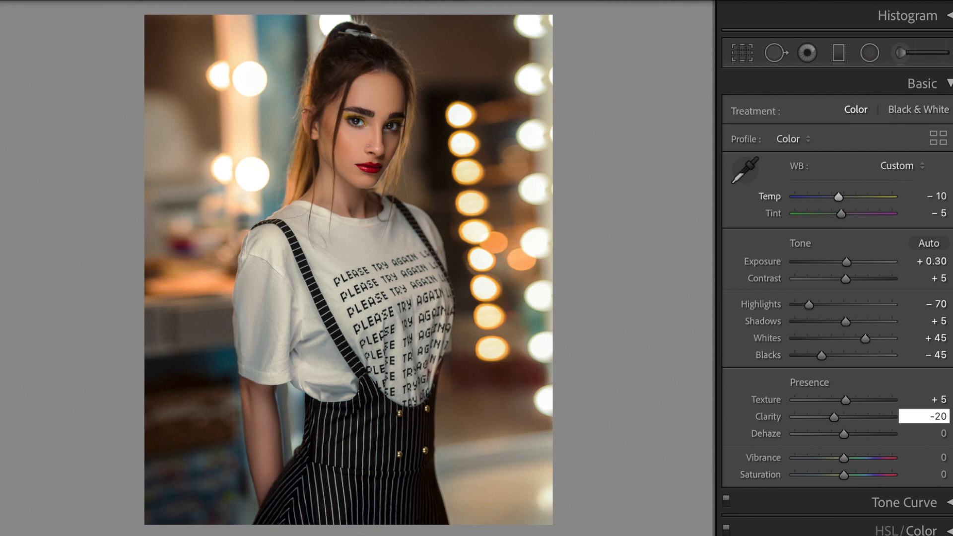
{"action": "key", "text": "Tab"}
{"action": "type", "text": "20"}
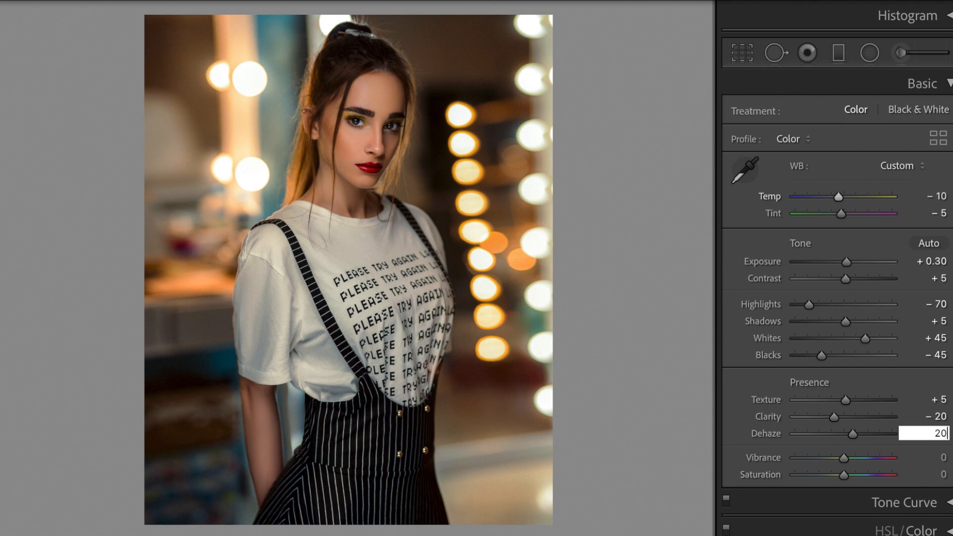
Step: Raise the photo's color intensity with Vibrance at +15 and Saturation at +10
{"action": "key", "text": "Tab"}
{"action": "type", "text": "15"}
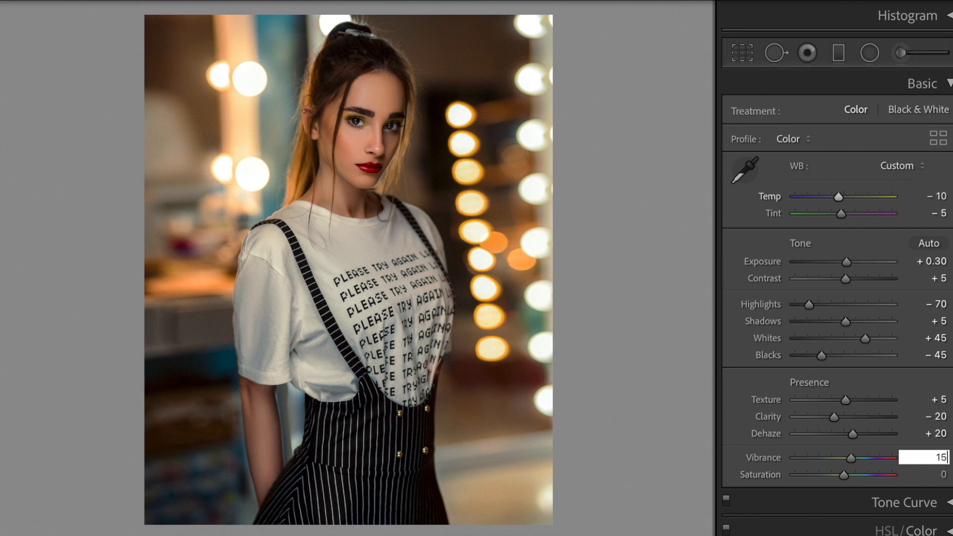
{"action": "key", "text": "Tab"}
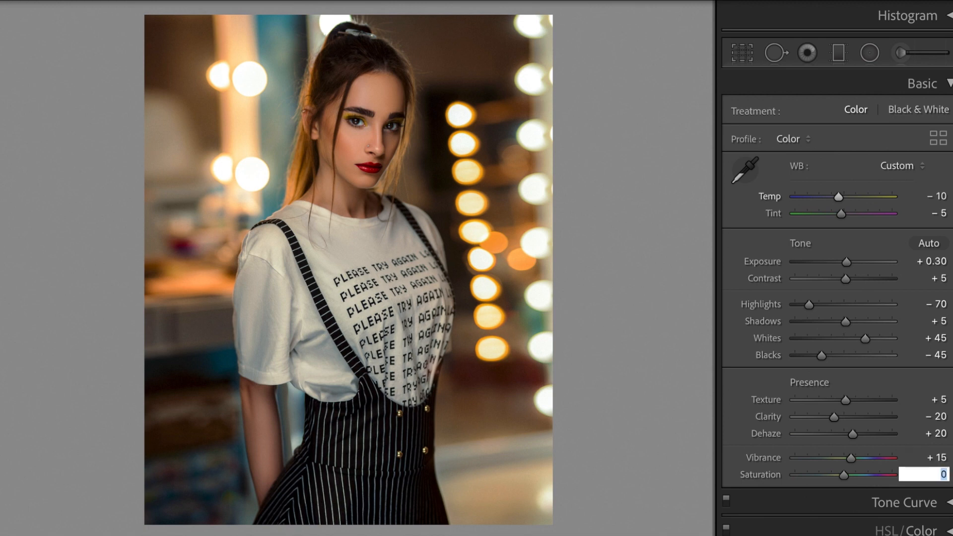
{"action": "type", "text": "10"}
{"action": "key", "text": "Return"}
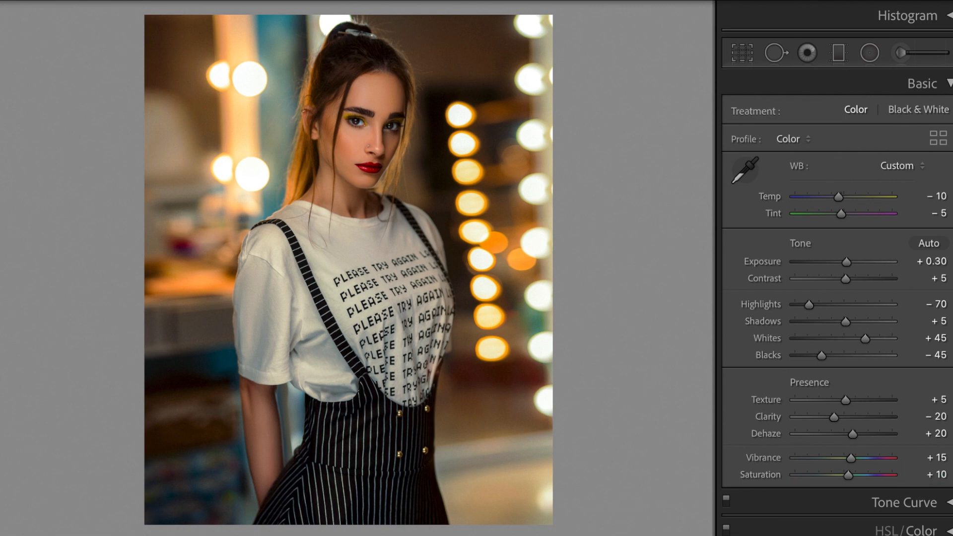
Step: Add a shadow point to the main RGB tone curve with input 68 and output 56
{"action": "left_click", "coordinate": [950, 84]}
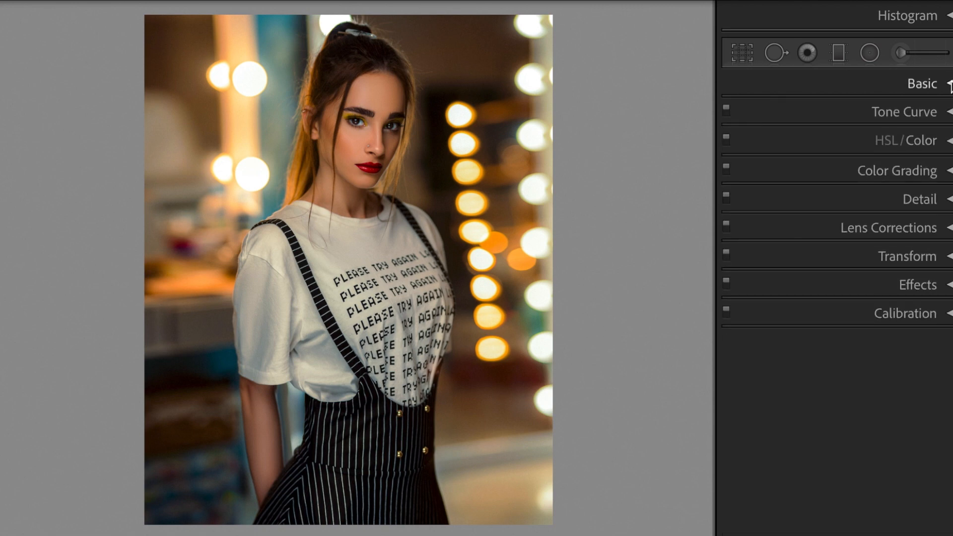
{"action": "left_click", "coordinate": [950, 113]}
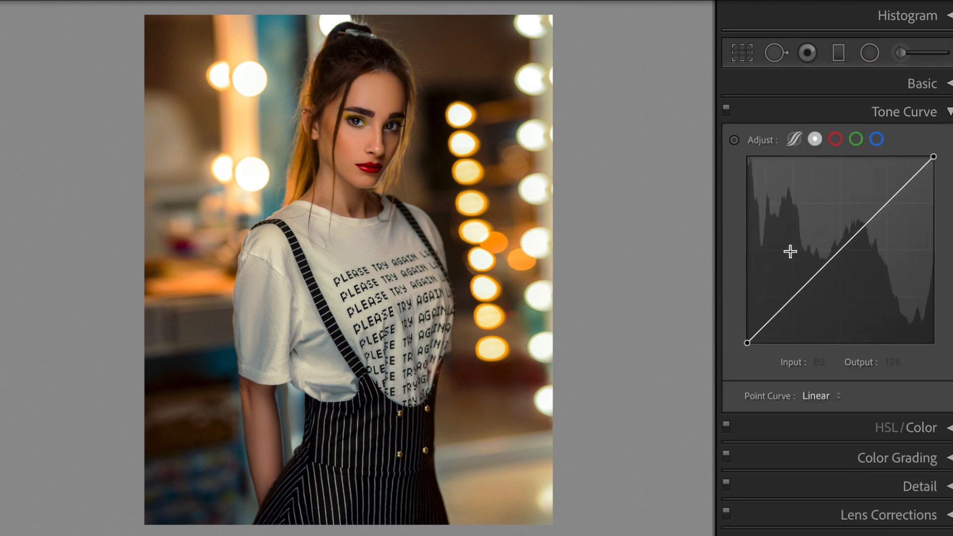
{"action": "left_click", "coordinate": [793, 298]}
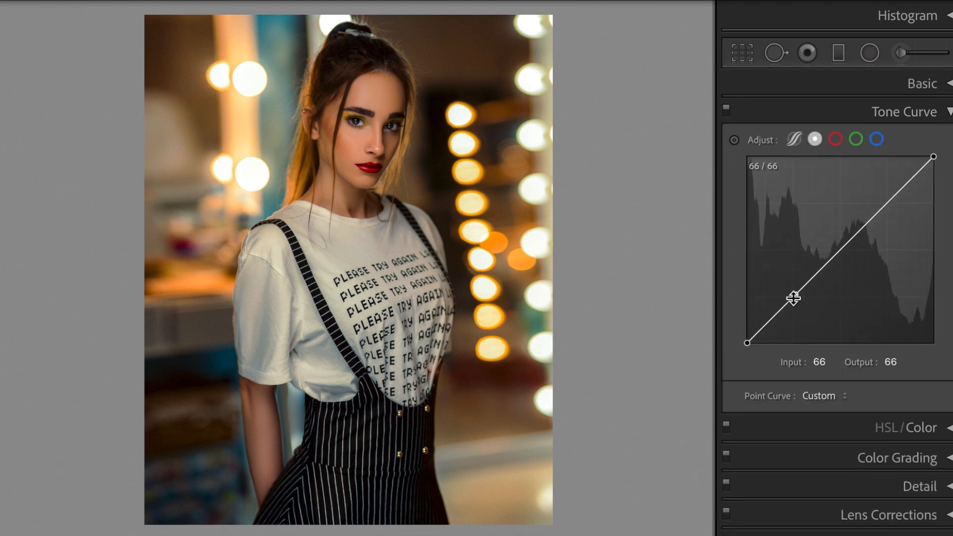
{"action": "left_click", "coordinate": [831, 365]}
{"action": "type", "text": "68"}
{"action": "key", "text": "Tab"}
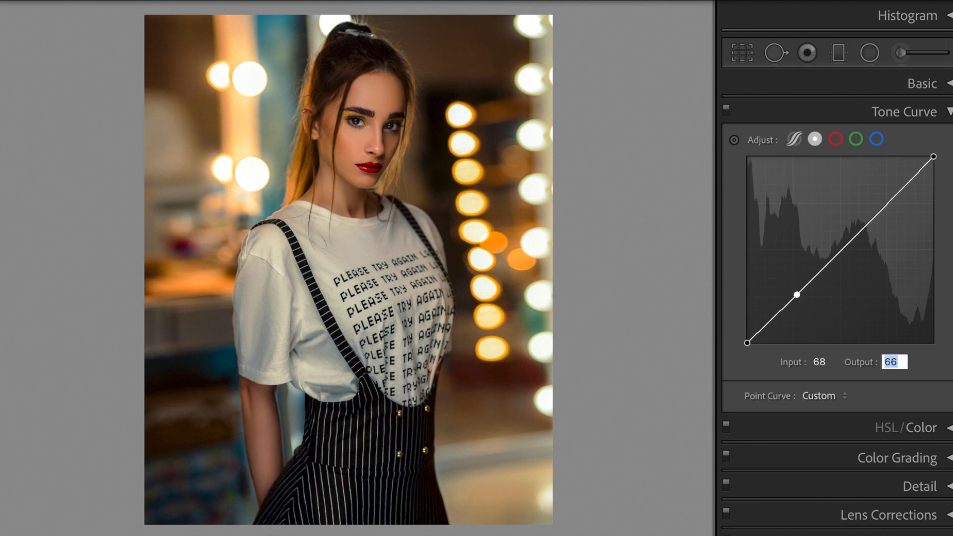
{"action": "type", "text": "56"}
{"action": "key", "text": "Return"}
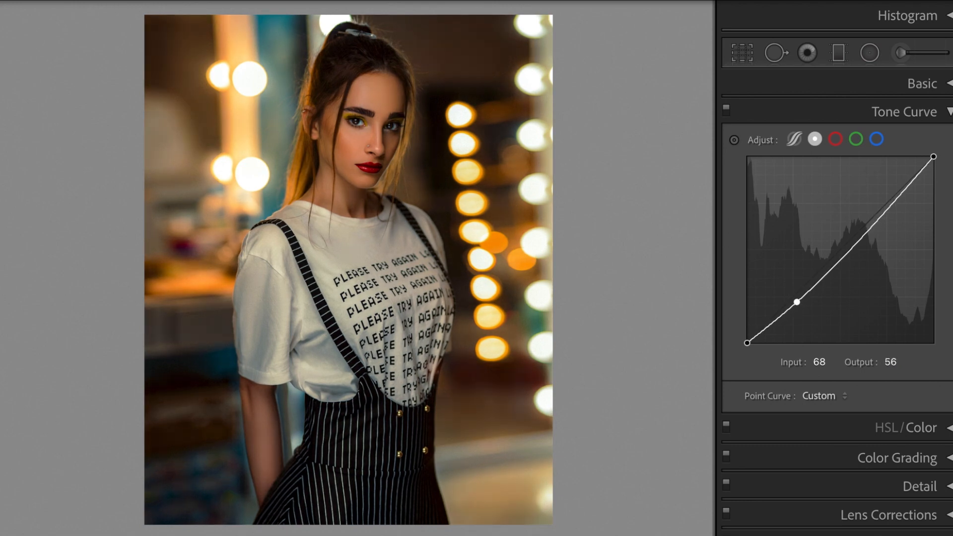
Step: Add a highlight point to the main RGB tone curve with input 185 and output 193
{"action": "left_click", "coordinate": [891, 205]}
{"action": "left_click", "coordinate": [832, 366]}
{"action": "type", "text": "185"}
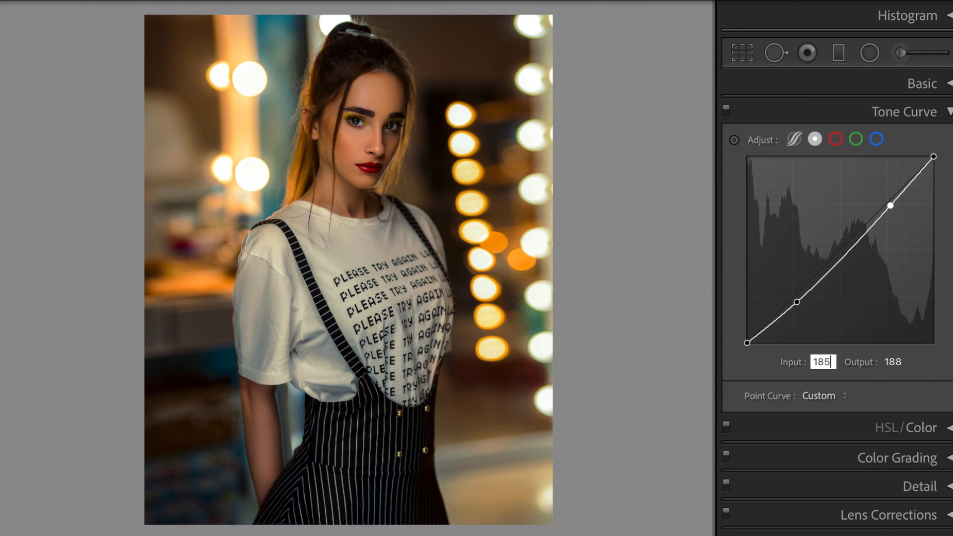
{"action": "key", "text": "Tab"}
{"action": "type", "text": "19"}
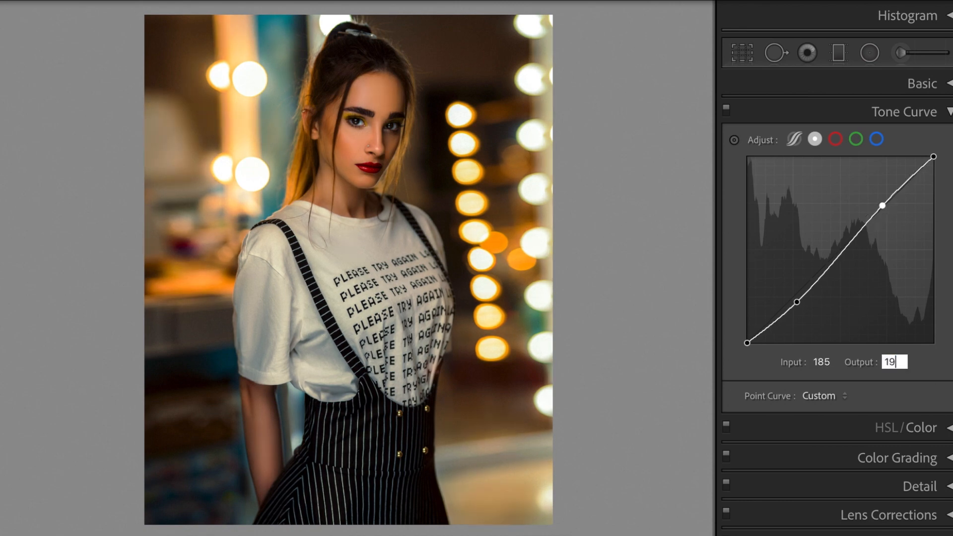
{"action": "type", "text": "3"}
{"action": "key", "text": "Return"}
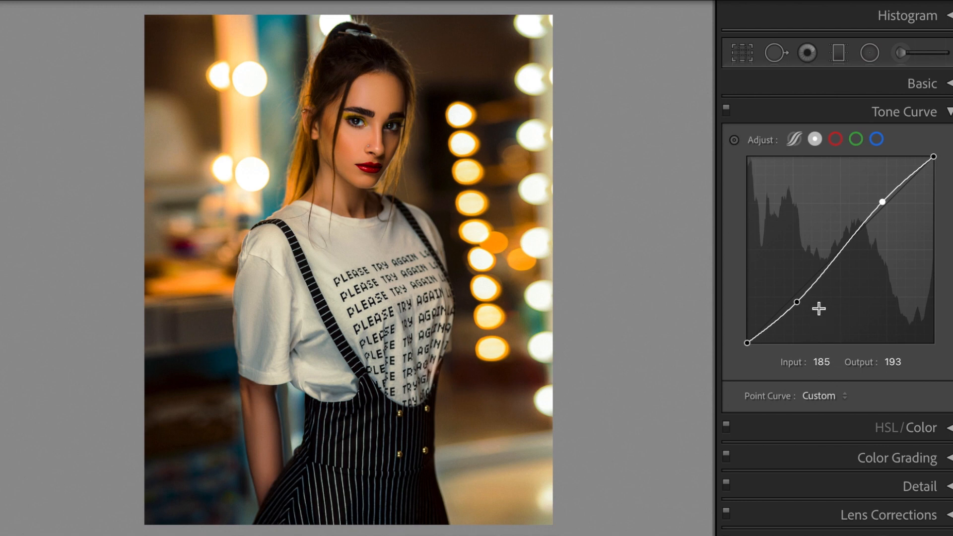
Step: Raise the black point of the red channel's tone curve to output 3
{"action": "left_click", "coordinate": [835, 139]}
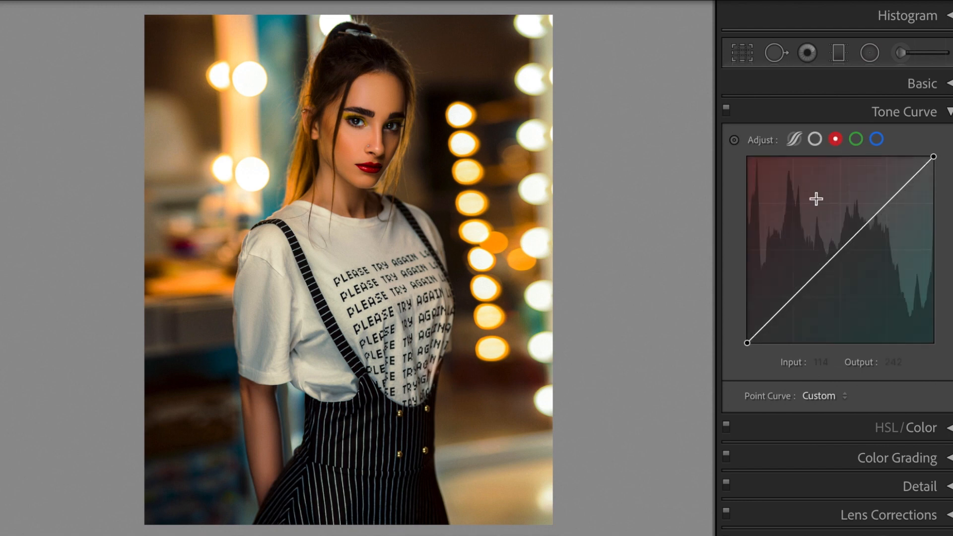
{"action": "left_click", "coordinate": [748, 344]}
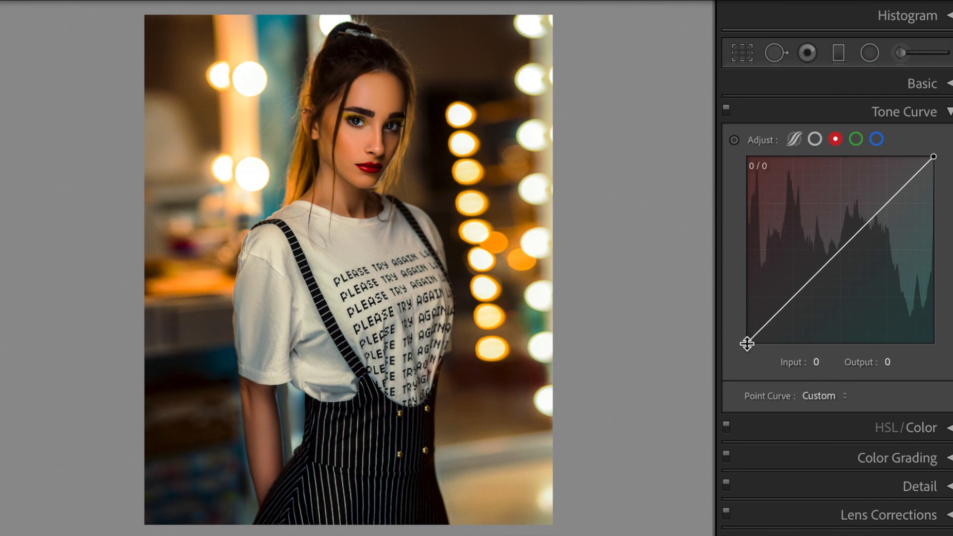
{"action": "left_click", "coordinate": [893, 363]}
{"action": "type", "text": "3"}
{"action": "key", "text": "Return"}
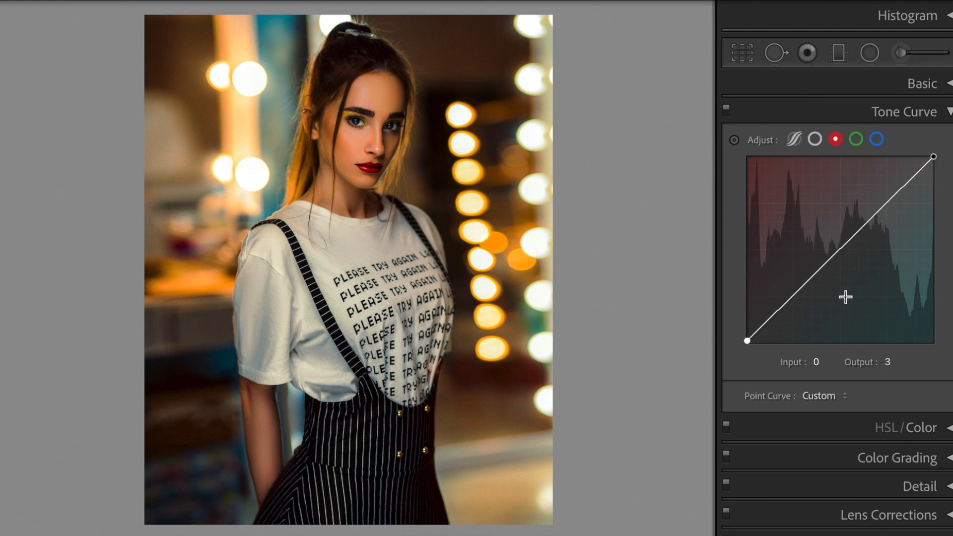
Step: Add a midtone point to the red channel's tone curve with input 126 and output 128
{"action": "left_click", "coordinate": [794, 294]}
{"action": "left_click", "coordinate": [830, 362]}
{"action": "type", "text": "1"}
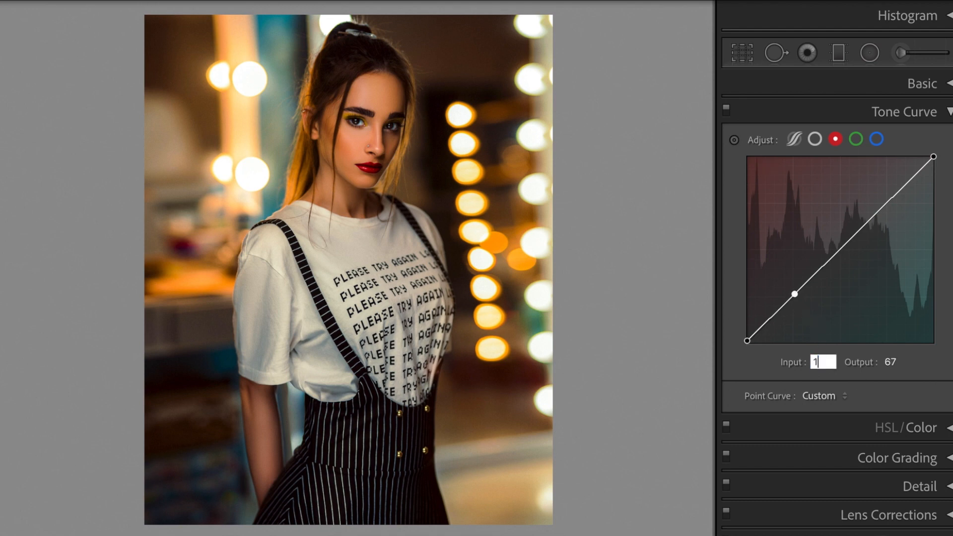
{"action": "type", "text": "26"}
{"action": "key", "text": "Tab"}
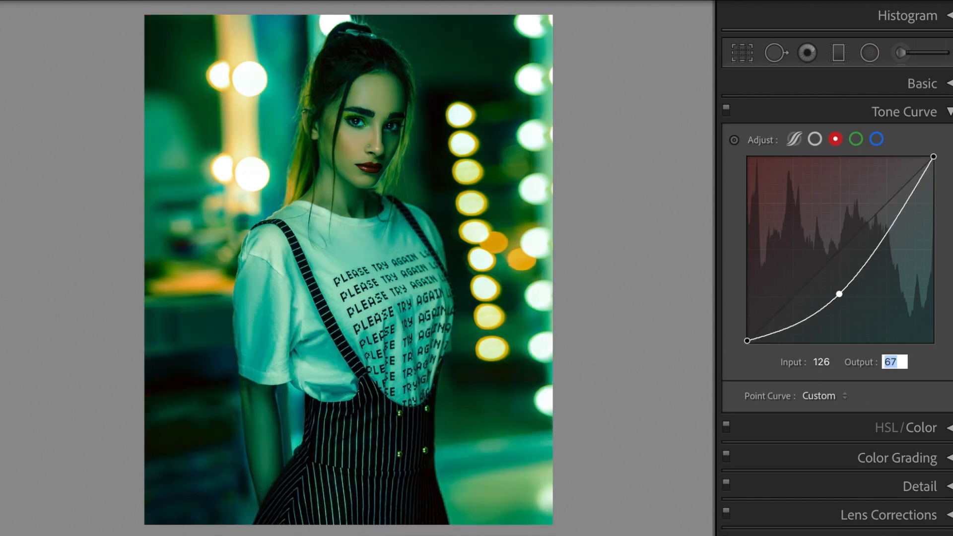
{"action": "type", "text": "128"}
{"action": "key", "text": "Return"}
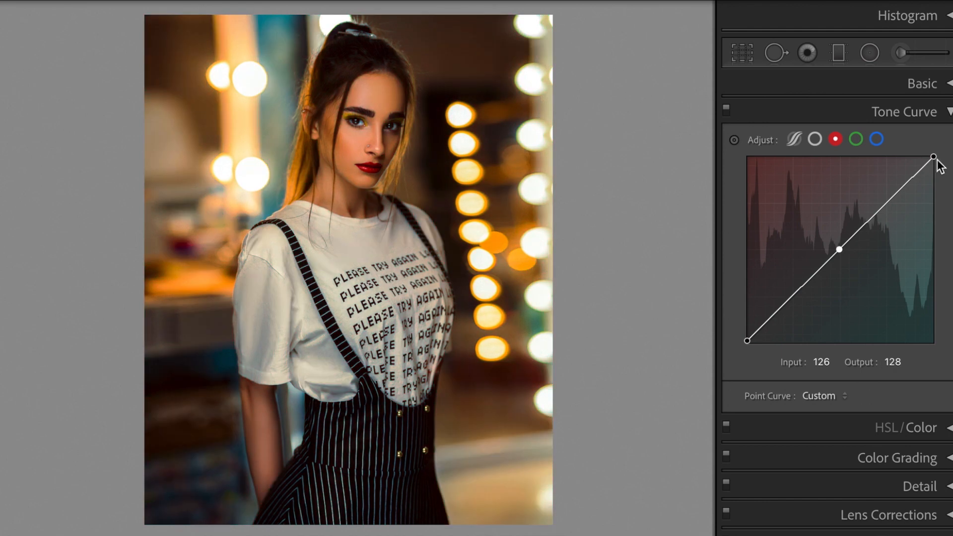
Step: Lower the white point of the red channel's tone curve to input 255 and output 249
{"action": "left_click_drag", "start_coordinate": [933, 158], "coordinate": [932, 161]}
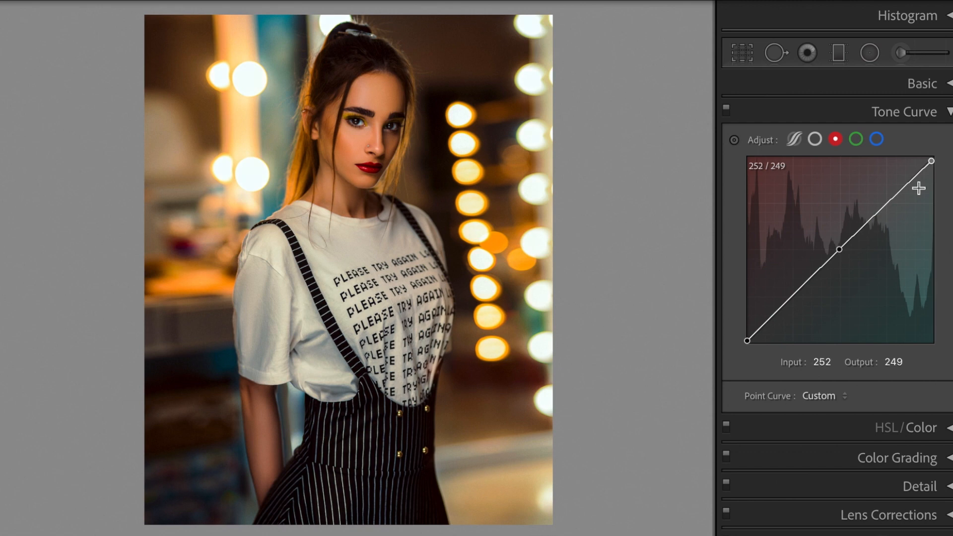
{"action": "left_click", "coordinate": [822, 362]}
{"action": "type", "text": "2"}
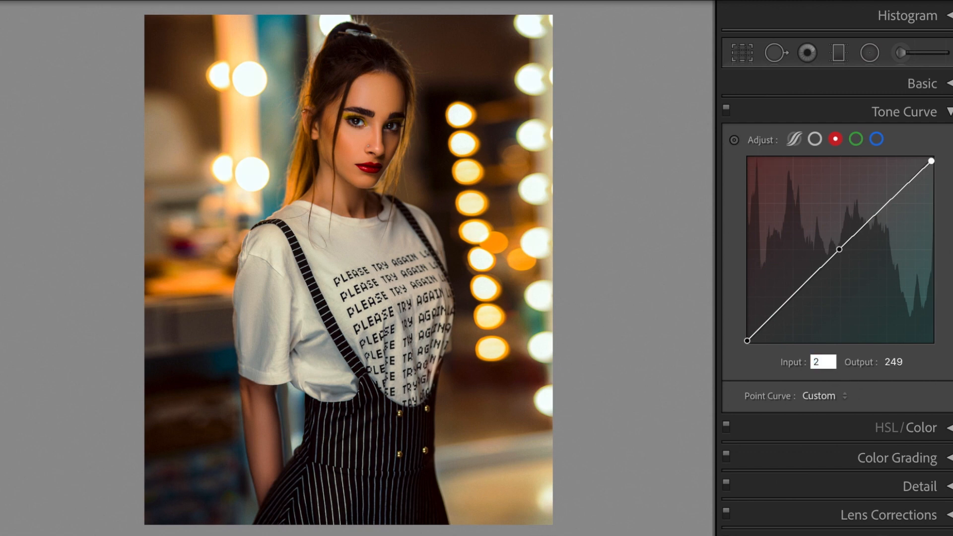
{"action": "type", "text": "55"}
{"action": "key", "text": "Tab"}
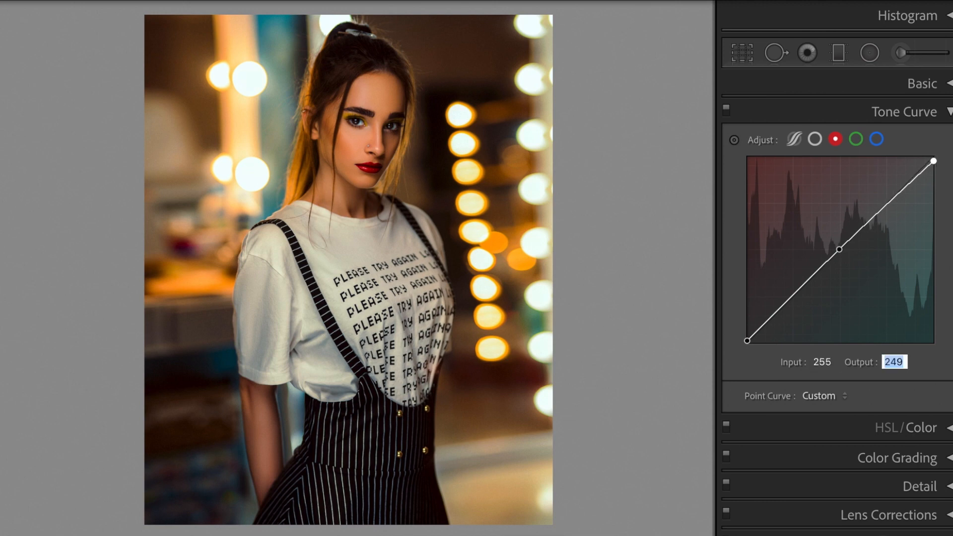
{"action": "key", "text": "Return"}
Step: Add a shadow point to the green channel's tone curve with input 60 and output 65
{"action": "left_click", "coordinate": [857, 140]}
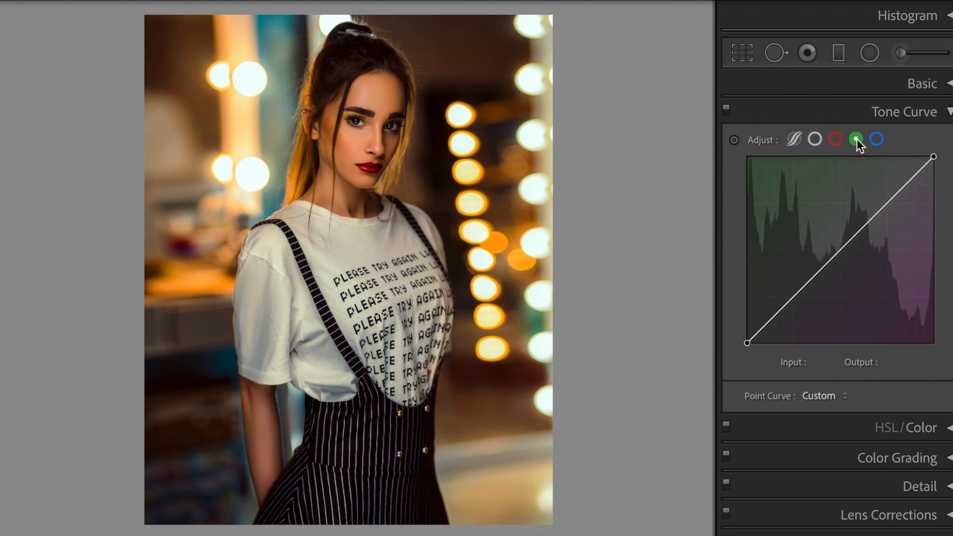
{"action": "left_click", "coordinate": [792, 296]}
{"action": "left_click", "coordinate": [820, 362]}
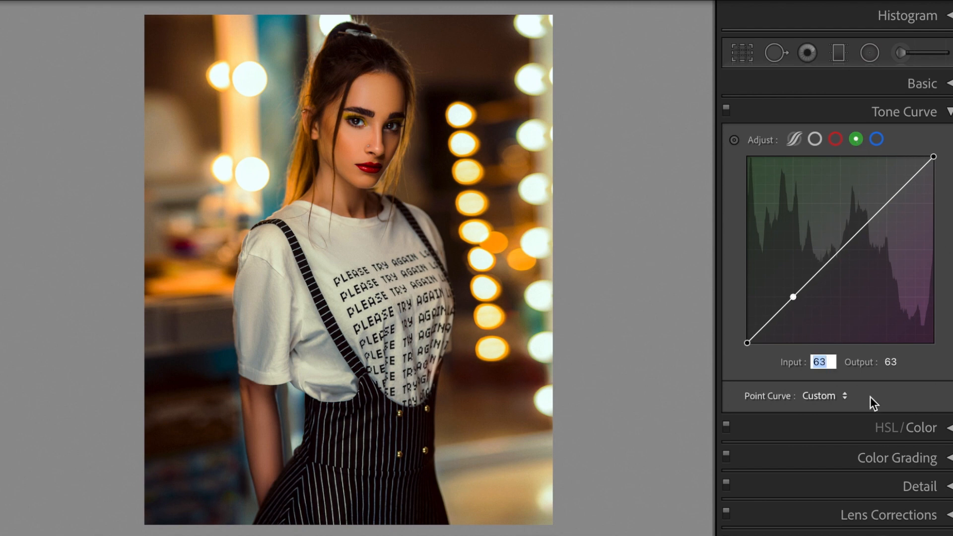
{"action": "type", "text": "60"}
{"action": "key", "text": "Tab"}
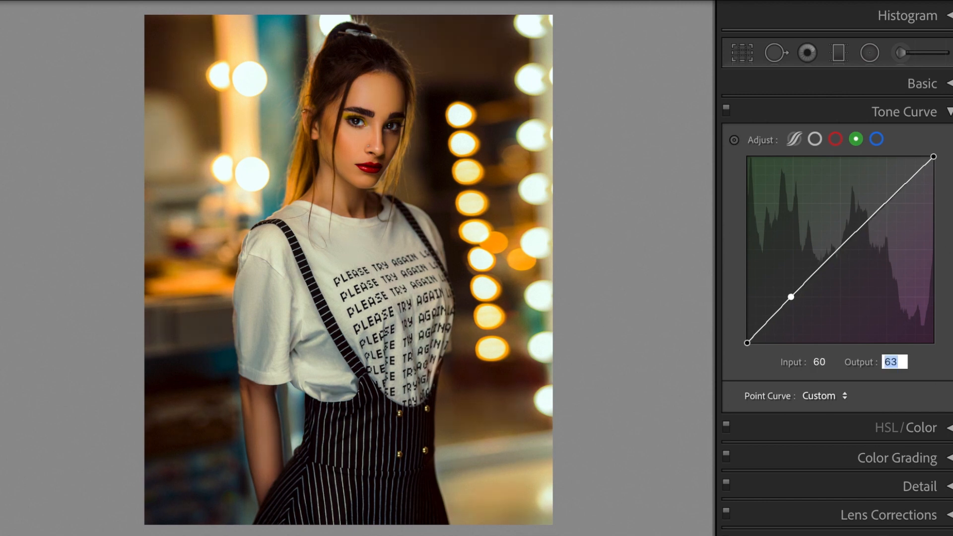
{"action": "type", "text": "65"}
{"action": "key", "text": "Return"}
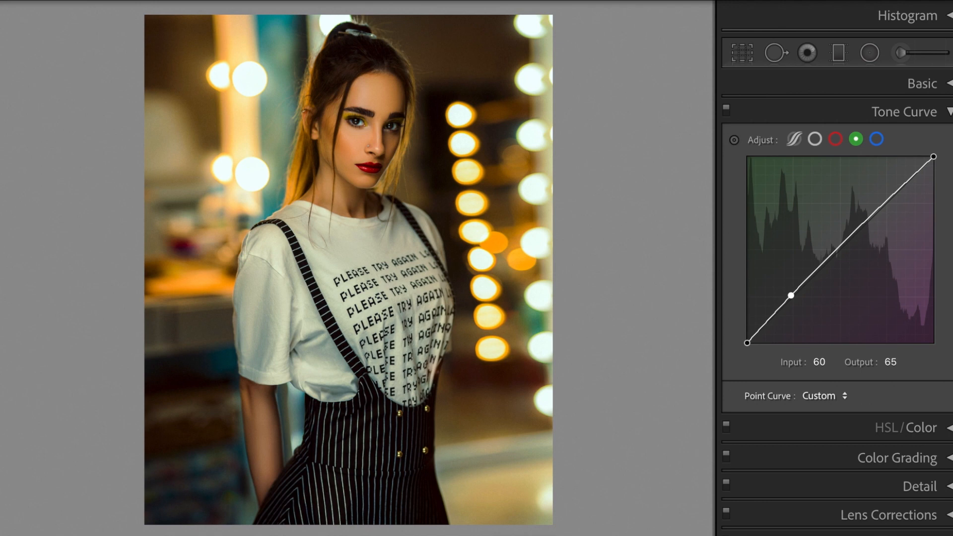
Step: Add a highlight point to the green channel's tone curve with input 191 and output 191
{"action": "left_click", "coordinate": [888, 200]}
{"action": "left_click", "coordinate": [828, 363]}
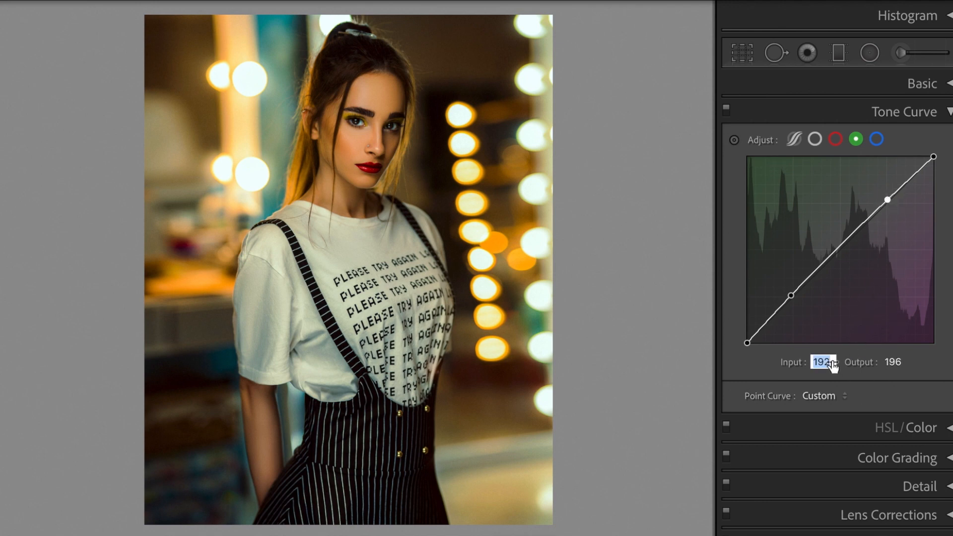
{"action": "type", "text": "191"}
{"action": "key", "text": "Tab"}
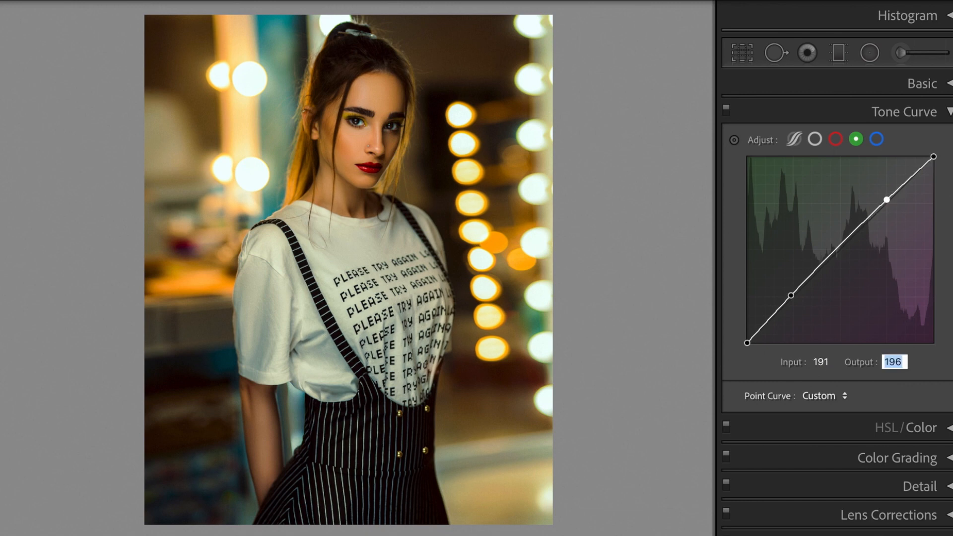
{"action": "type", "text": "191"}
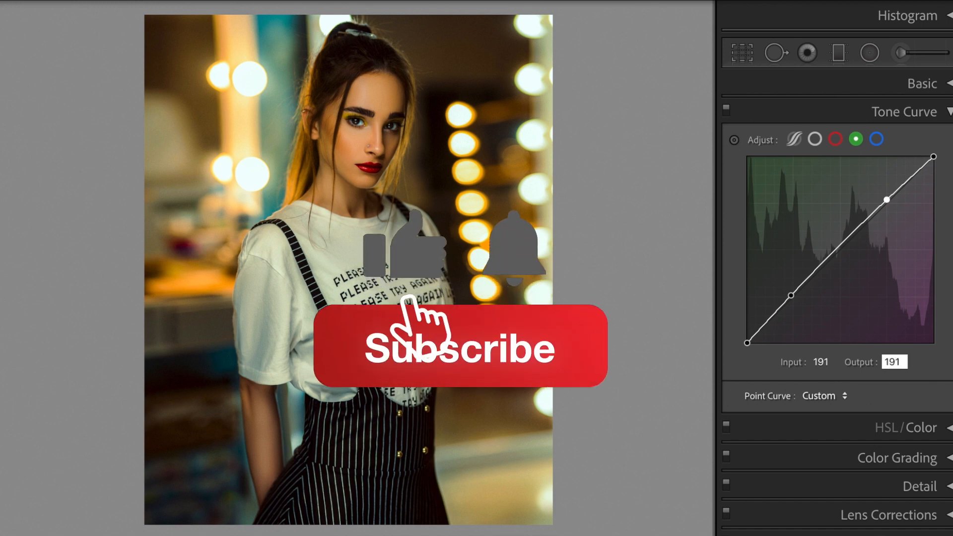
{"action": "key", "text": "Return"}
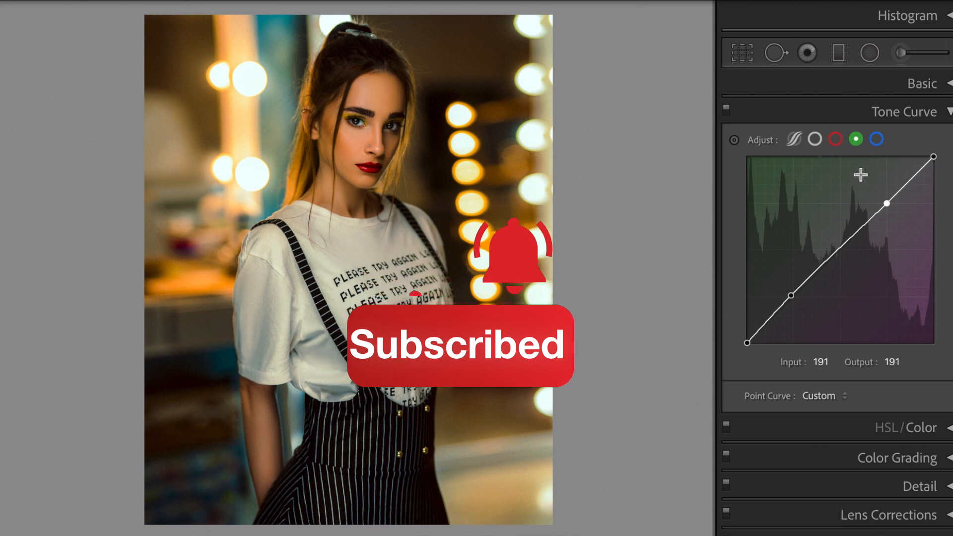
Step: Add a shadow point to the blue channel's tone curve with input 67 and output 61
{"action": "left_click", "coordinate": [877, 140]}
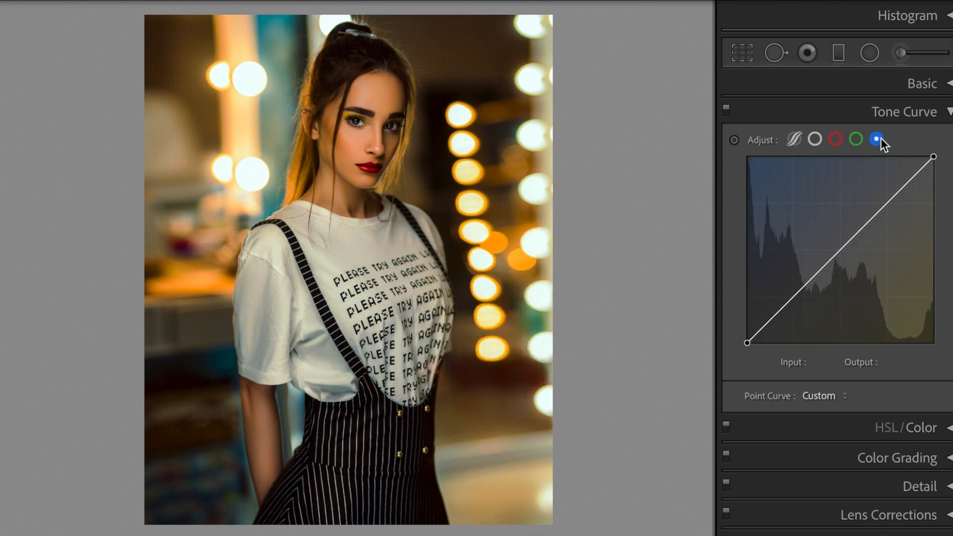
{"action": "left_click", "coordinate": [798, 293]}
{"action": "left_click", "coordinate": [830, 363]}
{"action": "type", "text": "67"}
{"action": "key", "text": "Tab"}
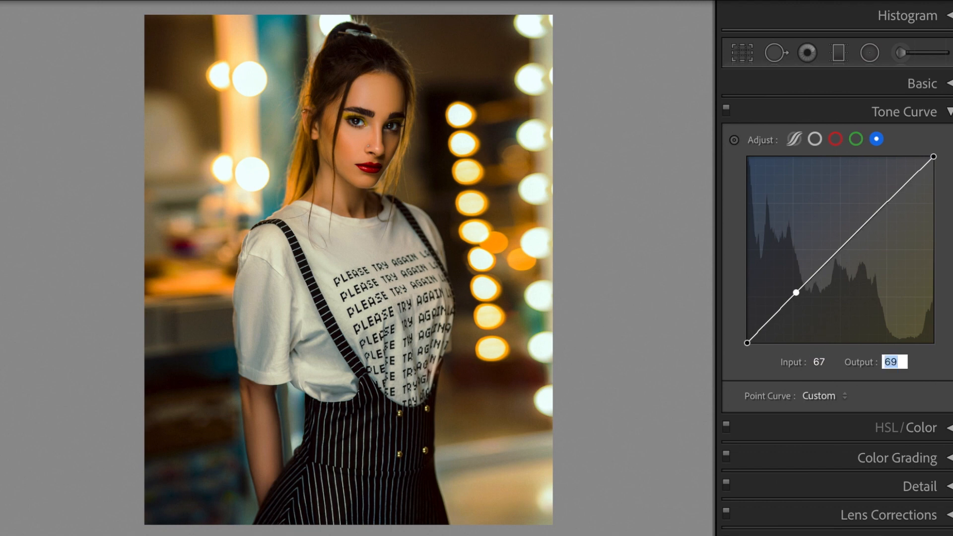
{"action": "type", "text": "61"}
{"action": "key", "text": "Return"}
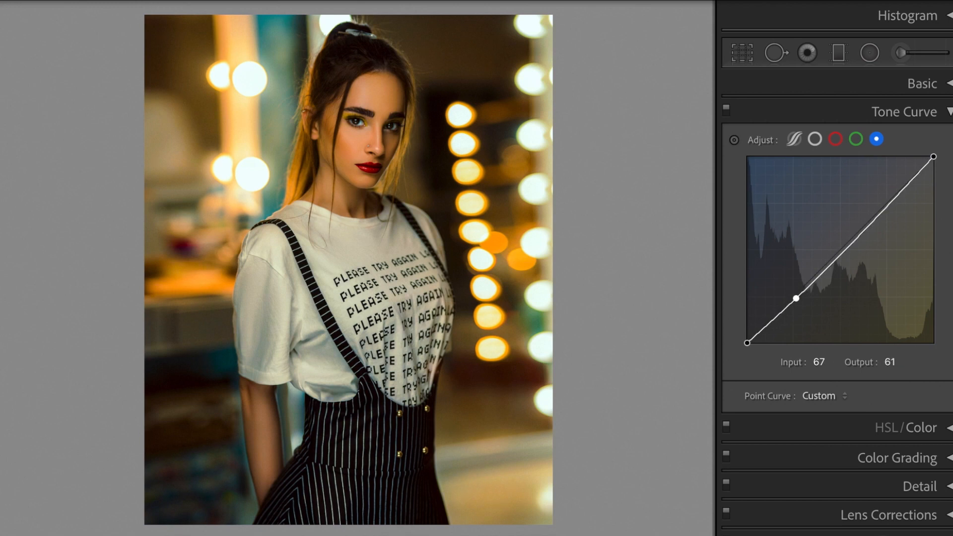
Step: Add a highlight point to the blue channel's tone curve with input 189 and output 192
{"action": "left_click", "coordinate": [889, 210]}
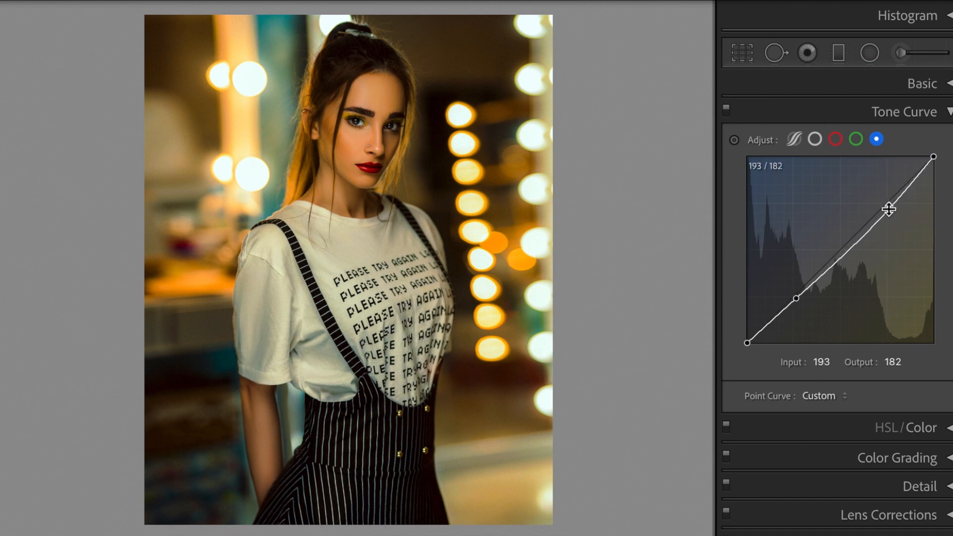
{"action": "left_click", "coordinate": [830, 366]}
{"action": "type", "text": "189"}
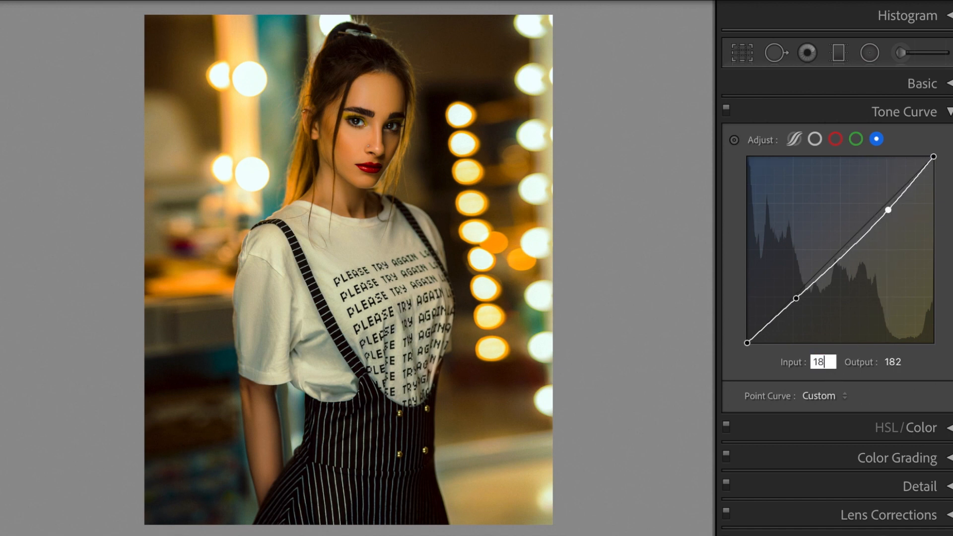
{"action": "key", "text": "Tab"}
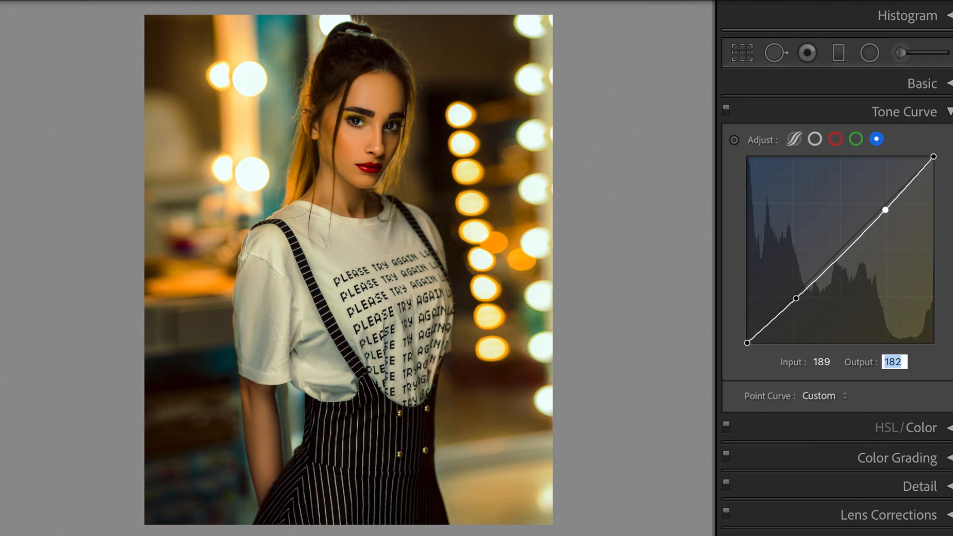
{"action": "type", "text": "192"}
{"action": "key", "text": "Return"}
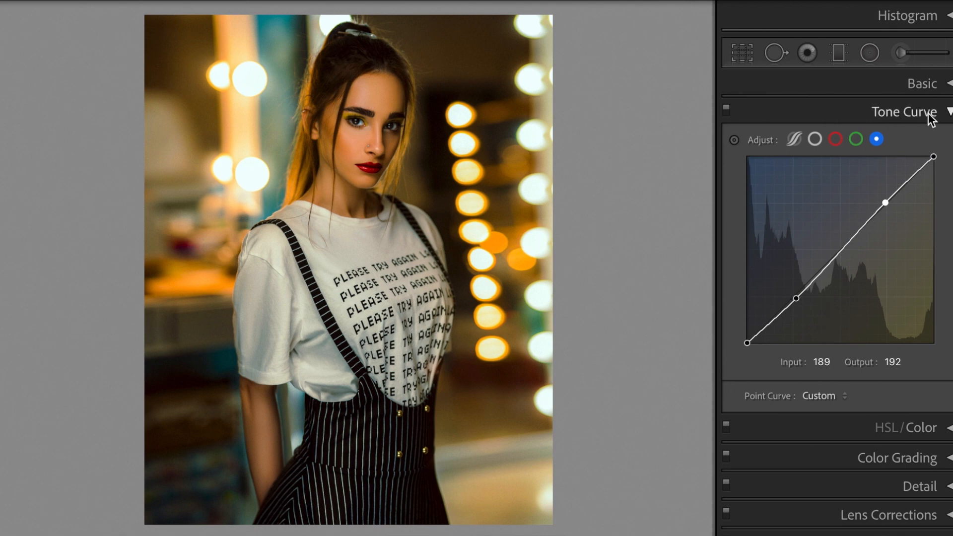
Step: Adjust the red color range in HSL/Color to hue -20, saturation +45 and luminance +65
{"action": "left_click", "coordinate": [949, 113]}
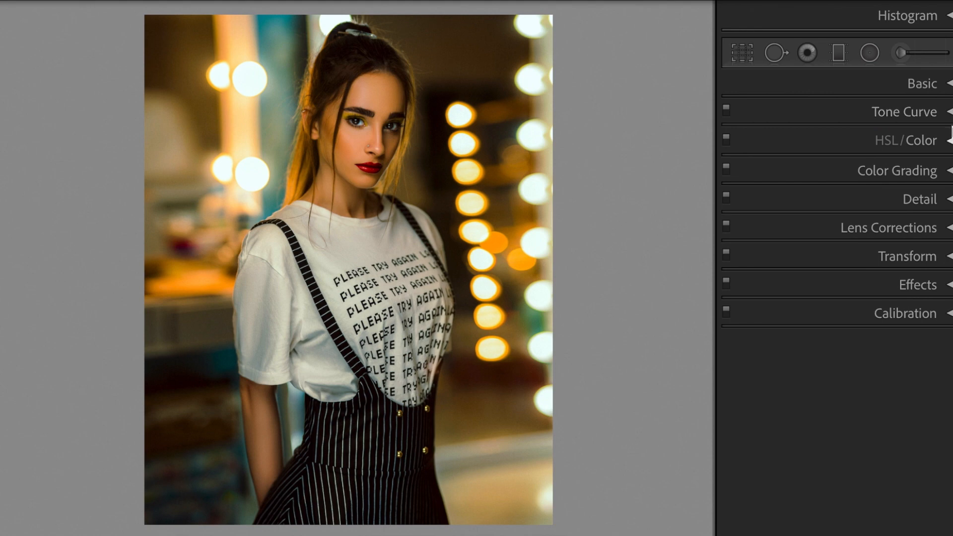
{"action": "left_click", "coordinate": [949, 140]}
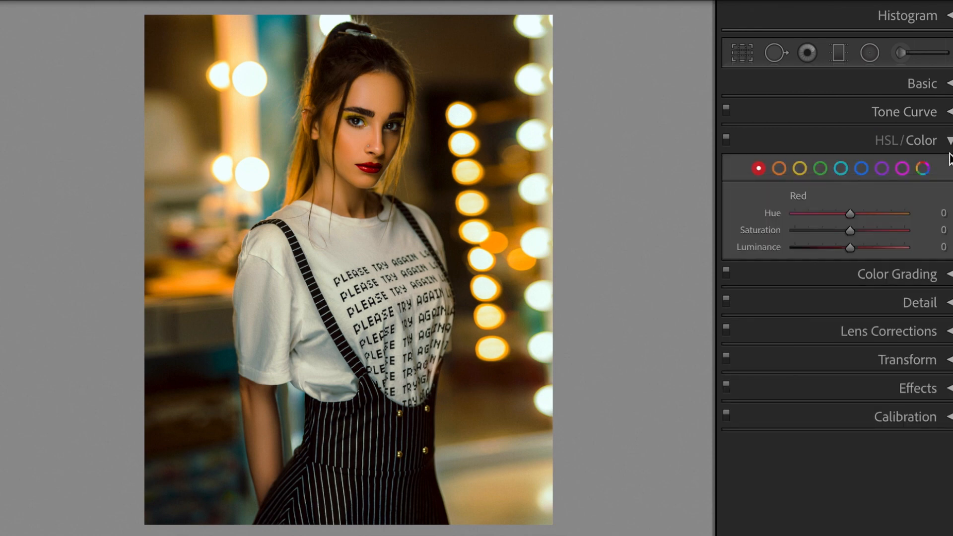
{"action": "left_click", "coordinate": [928, 213]}
{"action": "type", "text": "-20"}
{"action": "key", "text": "Return"}
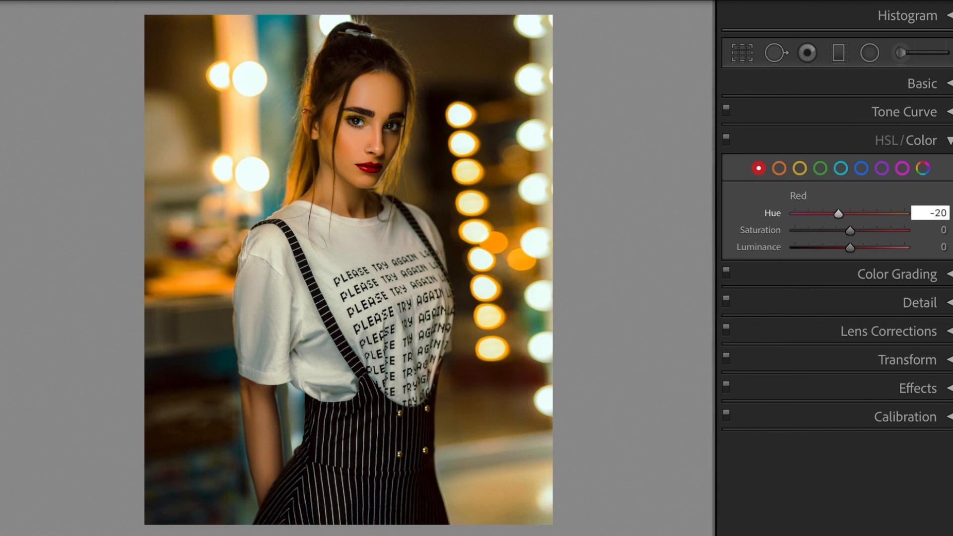
{"action": "key", "text": "Tab"}
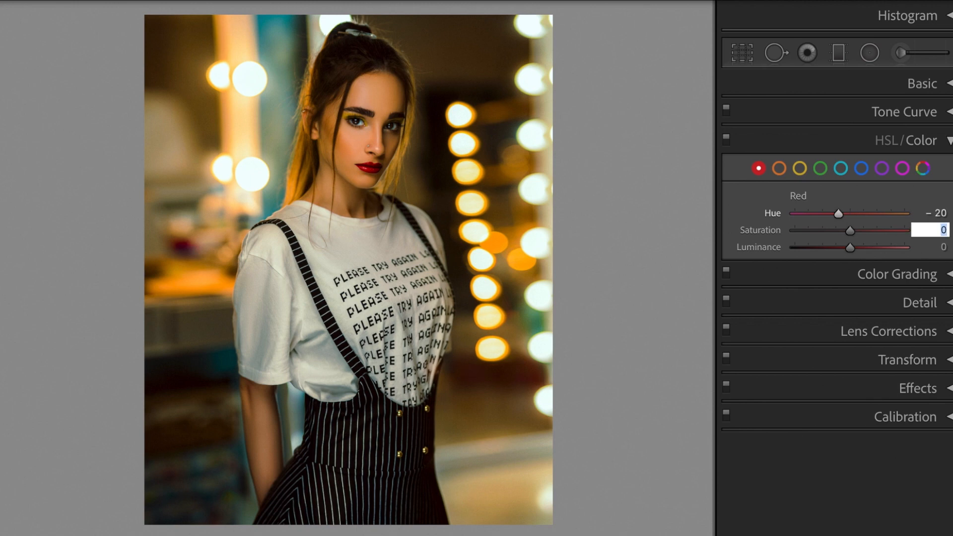
{"action": "type", "text": "45"}
{"action": "key", "text": "Tab"}
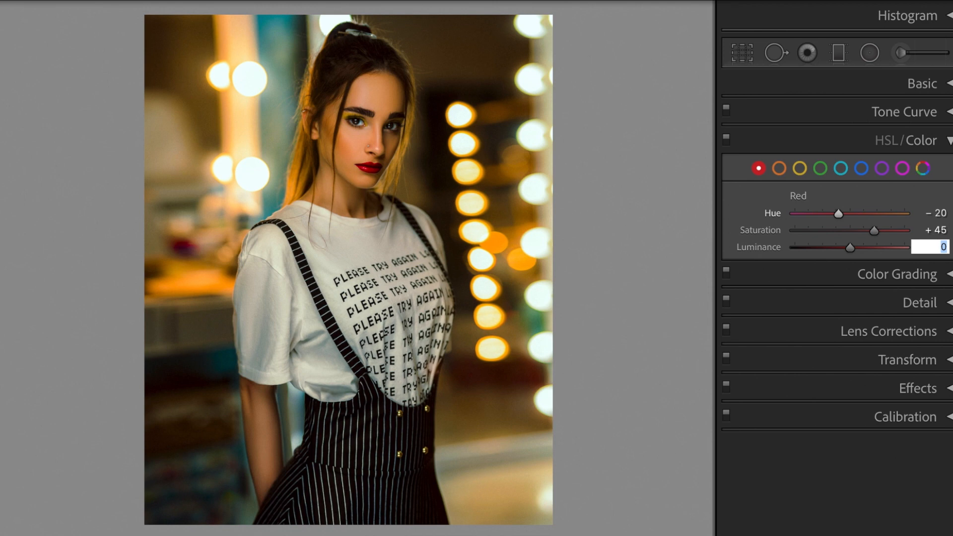
{"action": "type", "text": "65"}
{"action": "key", "text": "Return"}
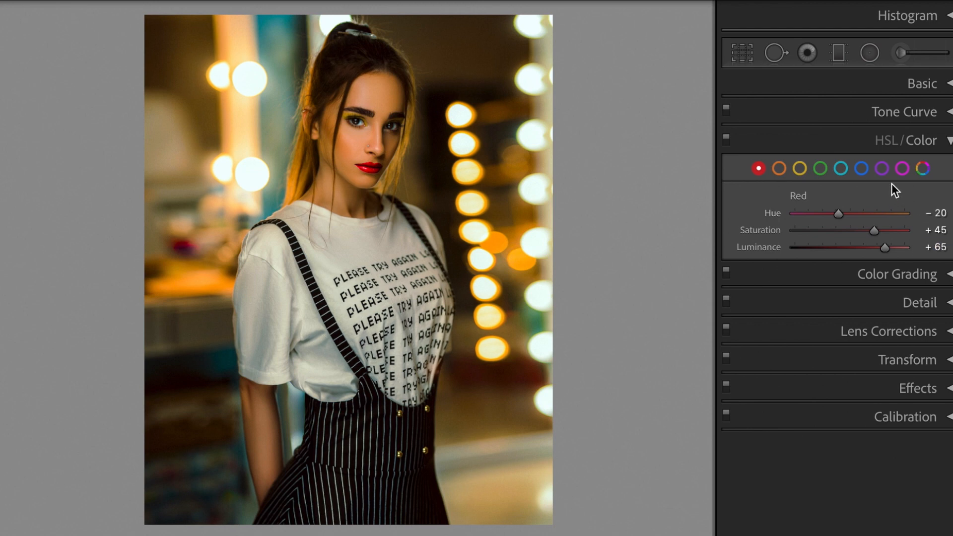
Step: Adjust the orange color range to hue -30, saturation +5 and luminance +30
{"action": "left_click", "coordinate": [779, 169]}
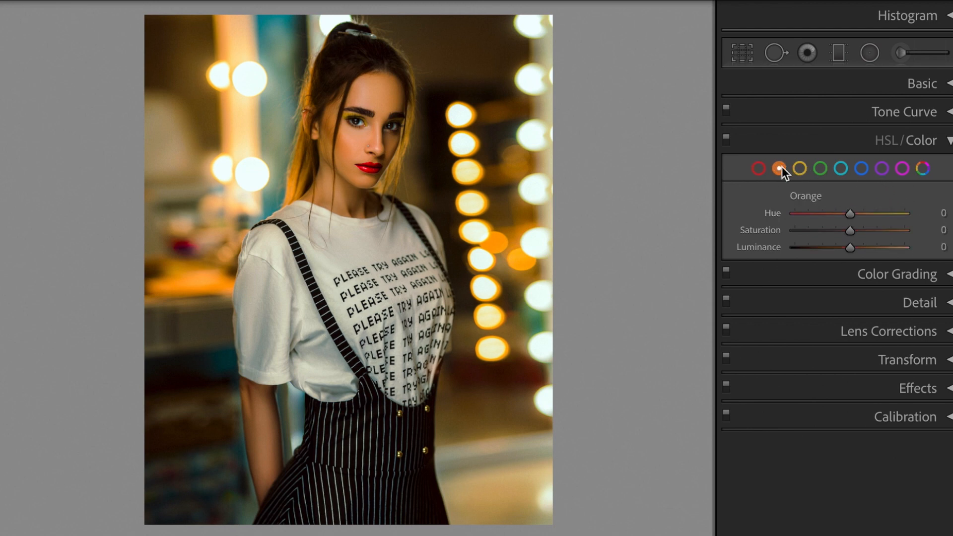
{"action": "left_click", "coordinate": [922, 213]}
{"action": "type", "text": "-30"}
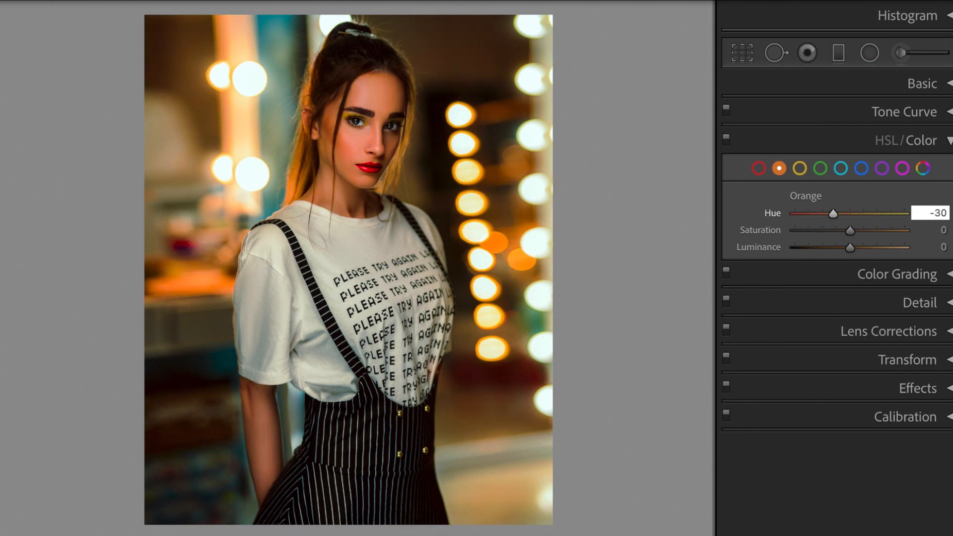
{"action": "key", "text": "Tab"}
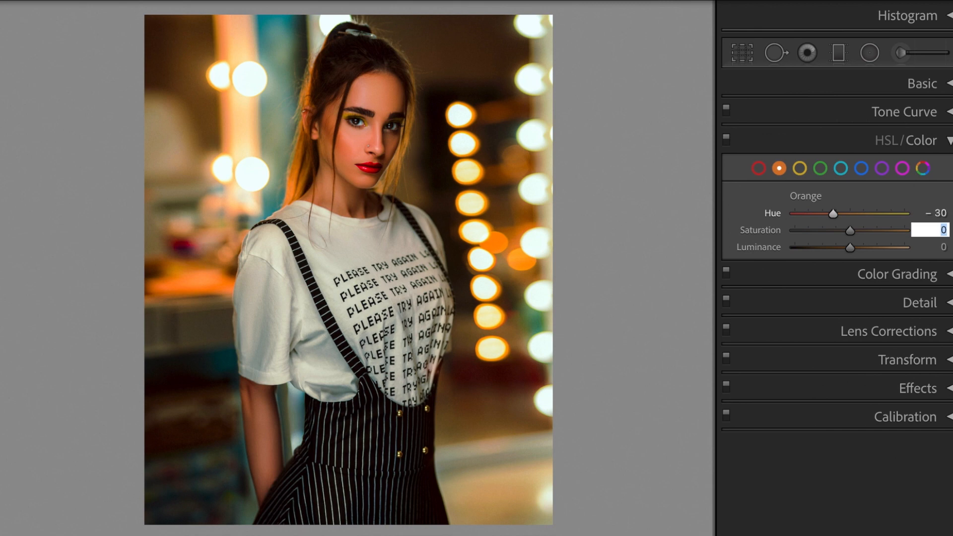
{"action": "type", "text": "5"}
{"action": "key", "text": "Tab"}
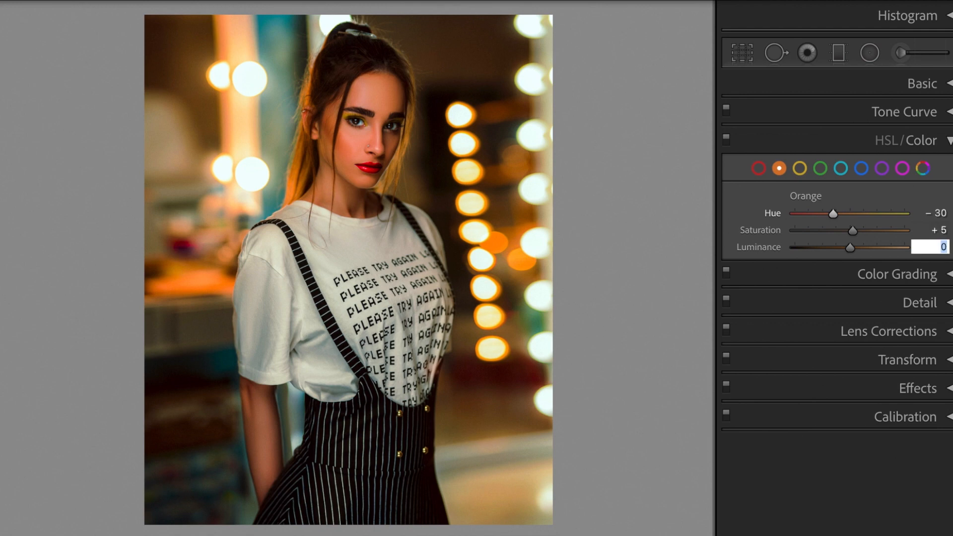
{"action": "type", "text": "30"}
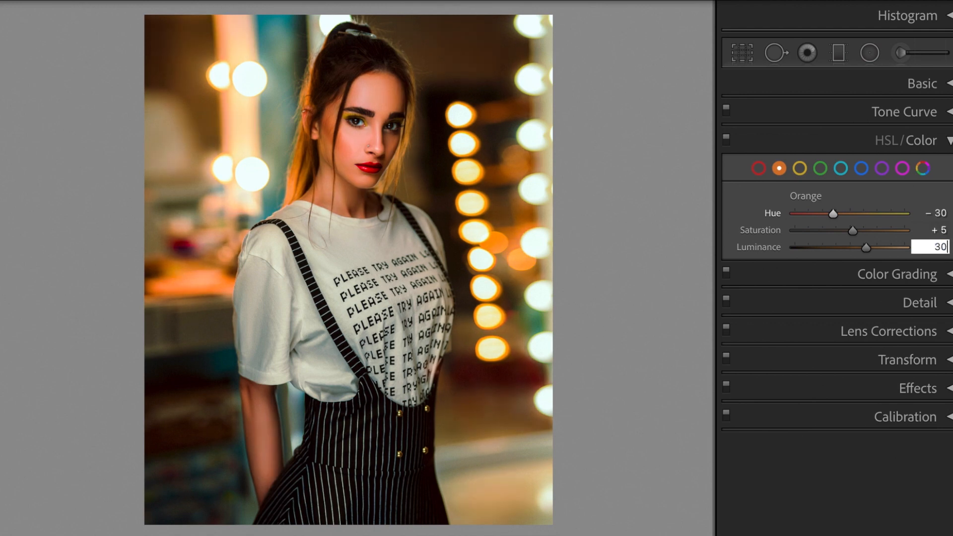
{"action": "key", "text": "Return"}
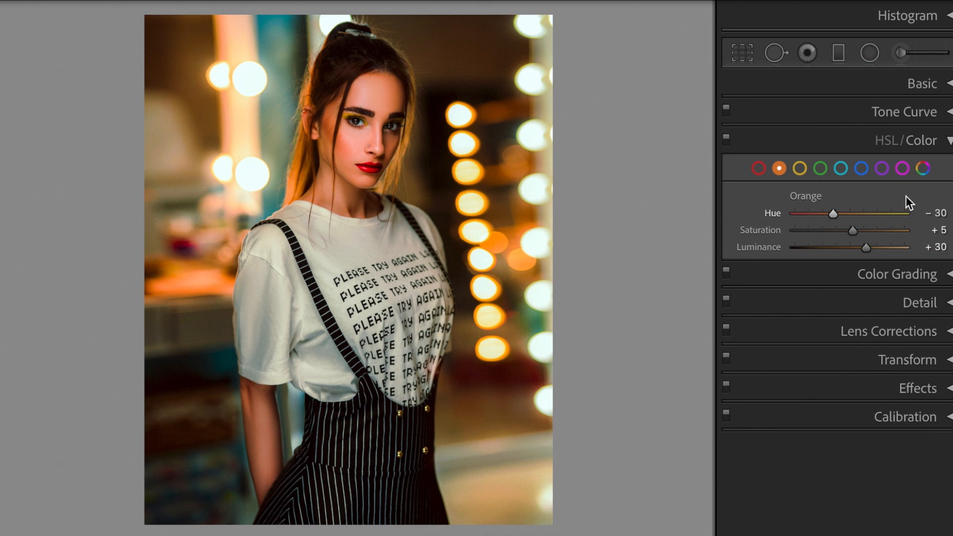
Step: Adjust the yellow color range to hue -40, saturation +5 and luminance +15
{"action": "left_click", "coordinate": [800, 168]}
{"action": "left_click", "coordinate": [928, 215]}
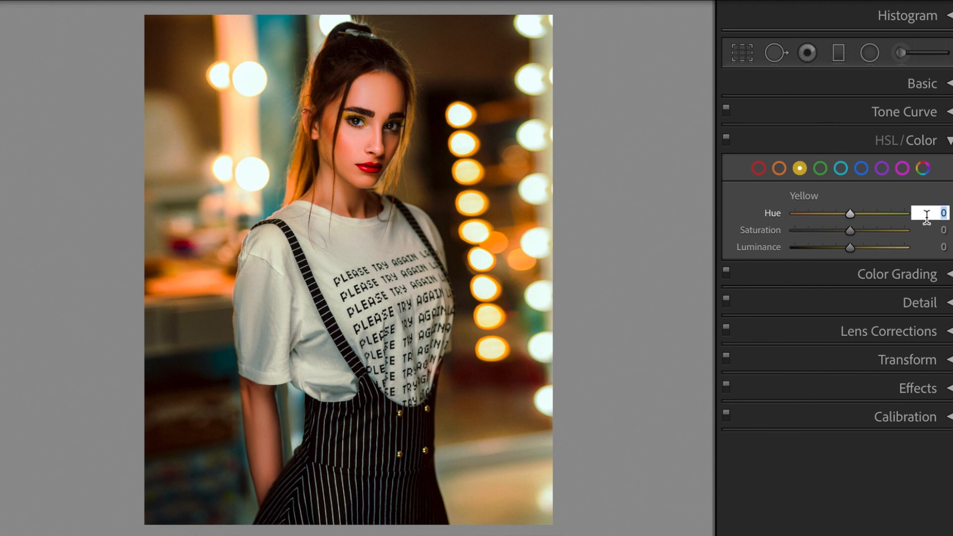
{"action": "type", "text": "-40"}
{"action": "key", "text": "Tab"}
{"action": "type", "text": "5"}
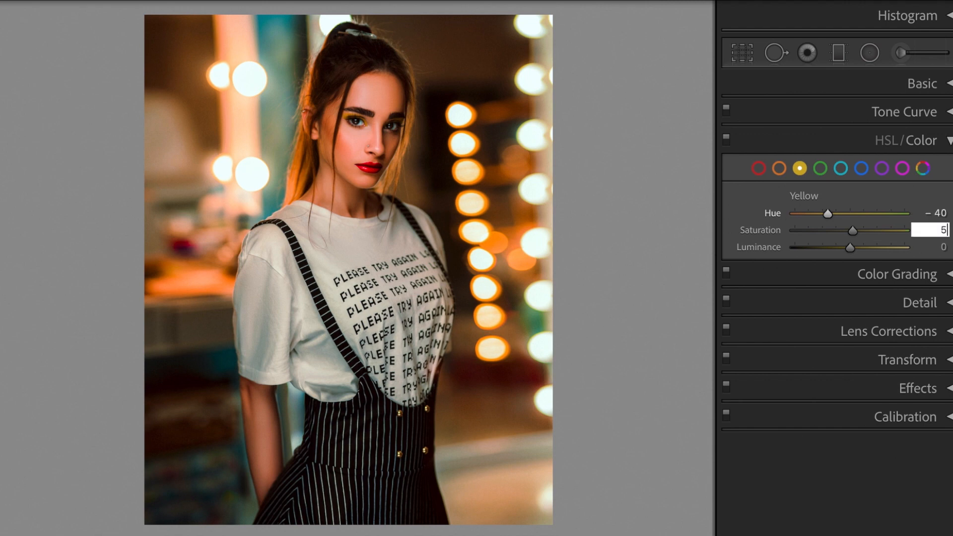
{"action": "key", "text": "Tab"}
{"action": "type", "text": "15"}
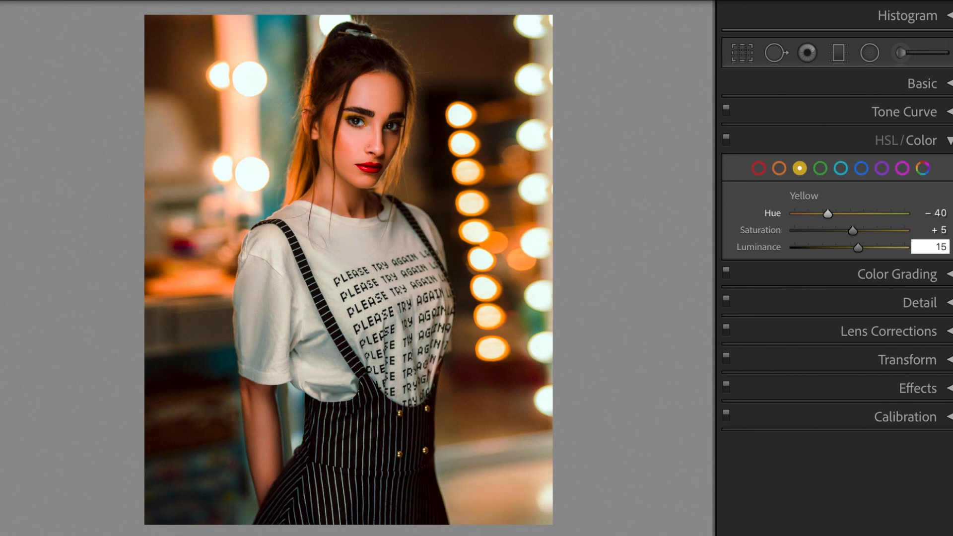
{"action": "key", "text": "Return"}
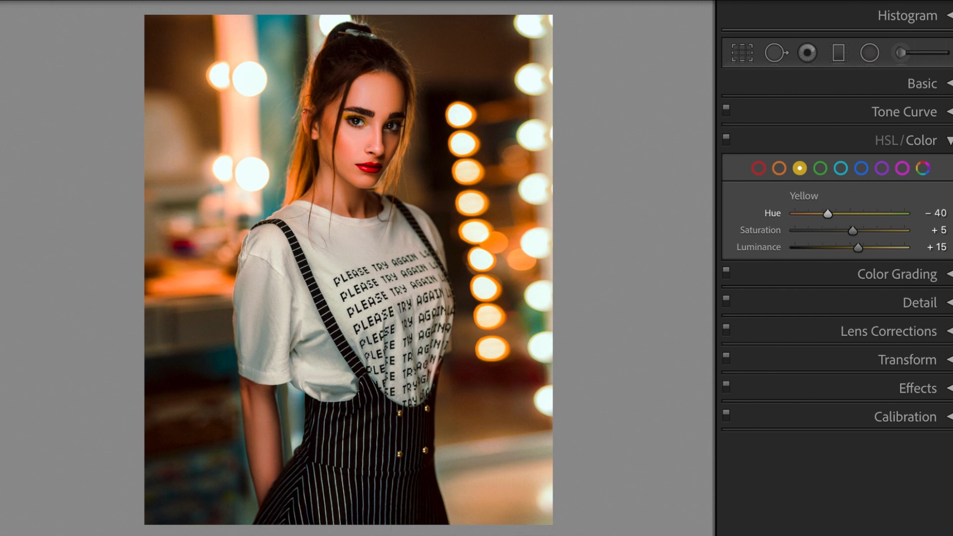
Step: Set the green color range's hue to -10 and its luminance to -5
{"action": "left_click", "coordinate": [821, 167]}
{"action": "left_click", "coordinate": [926, 218]}
{"action": "type", "text": "-10"}
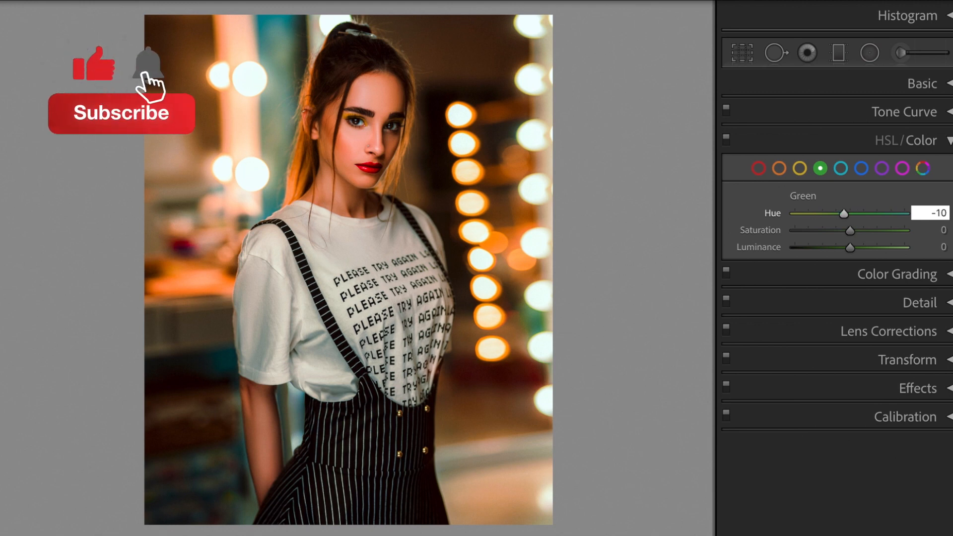
{"action": "key", "text": "Tab"}
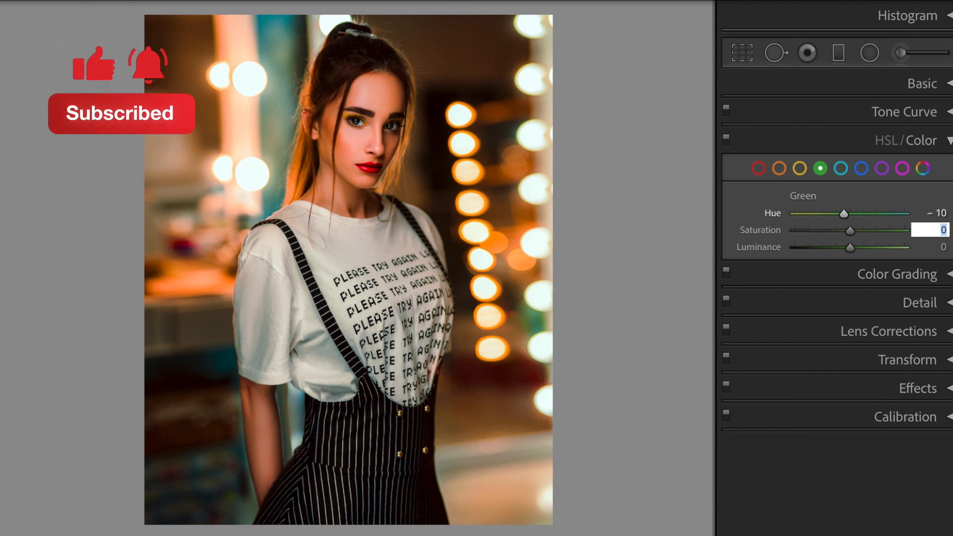
{"action": "key", "text": "Tab"}
{"action": "type", "text": "-5"}
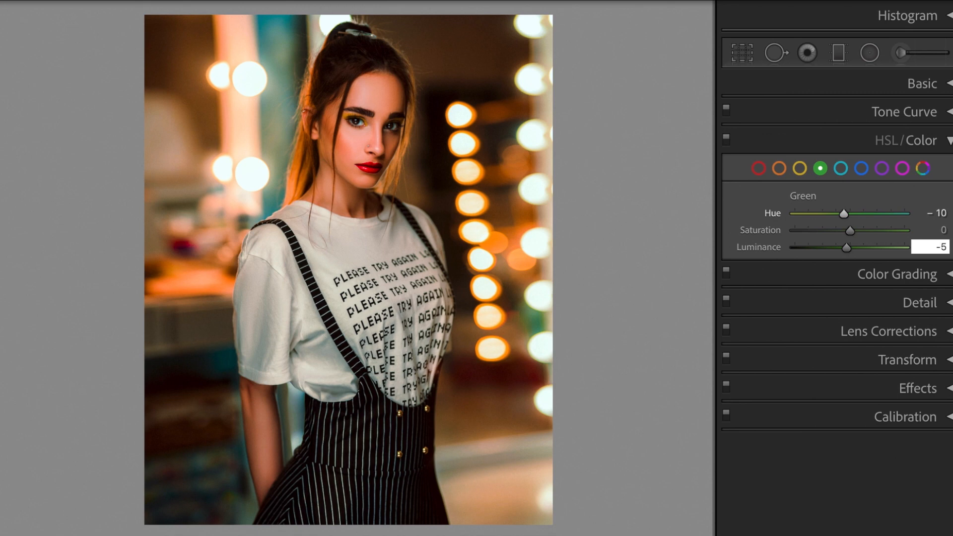
{"action": "key", "text": "Return"}
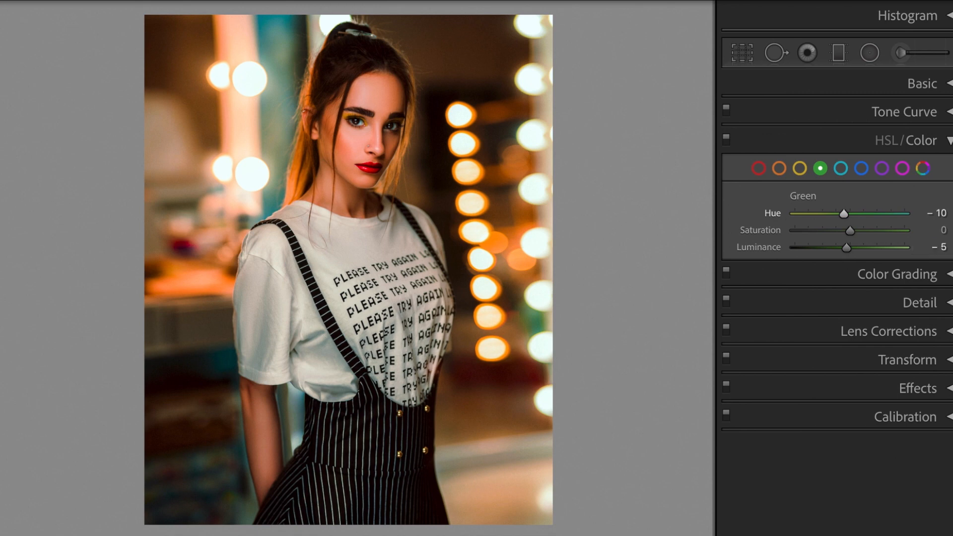
Step: Set the aqua color range's saturation to +70 and its luminance to -25
{"action": "left_click", "coordinate": [841, 170]}
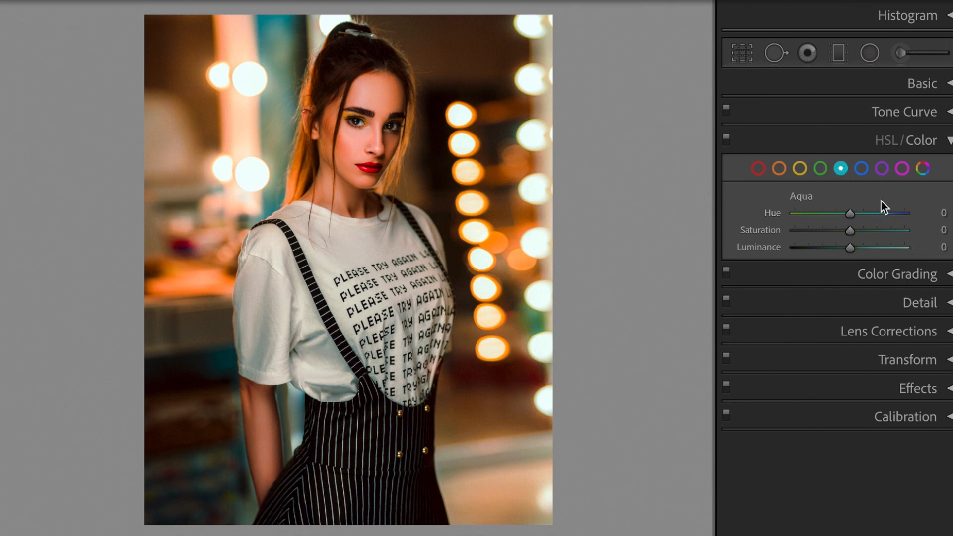
{"action": "left_click", "coordinate": [926, 231]}
{"action": "type", "text": "70"}
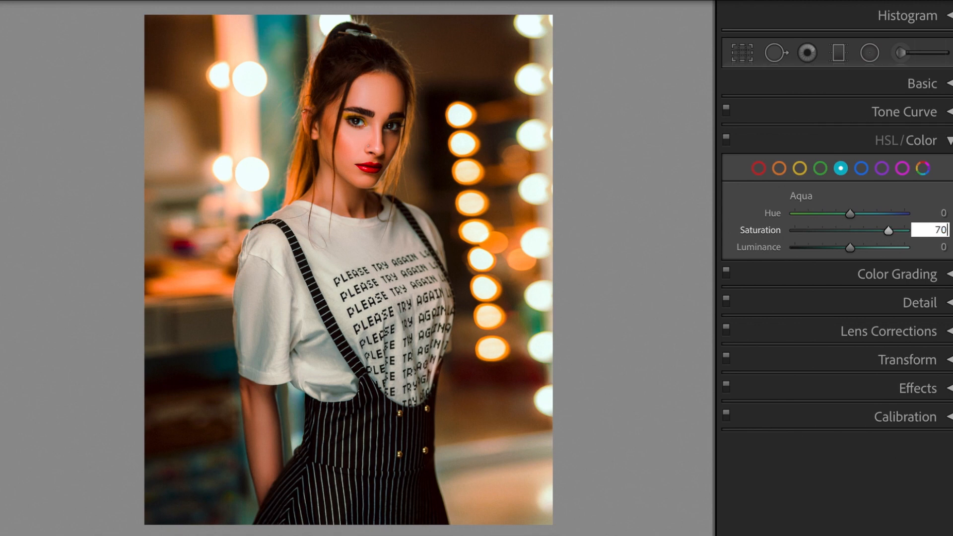
{"action": "key", "text": "Tab"}
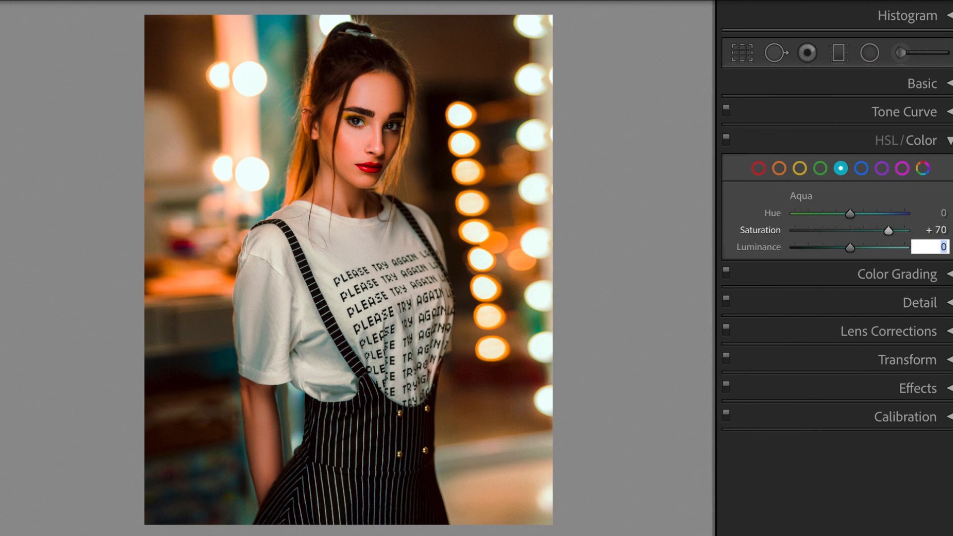
{"action": "type", "text": "-25"}
{"action": "key", "text": "Return"}
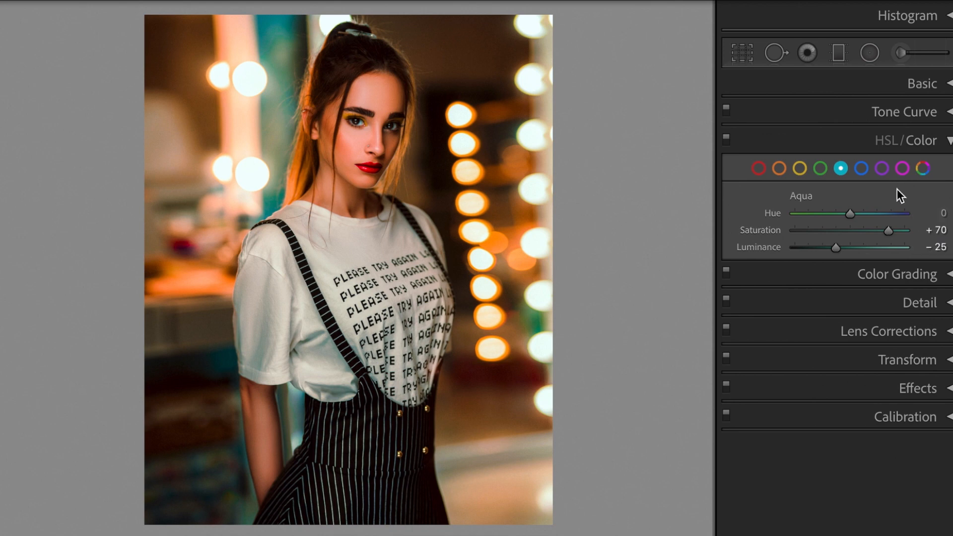
Step: Set the blue color range's hue to +5 and its saturation to -25
{"action": "left_click", "coordinate": [862, 168]}
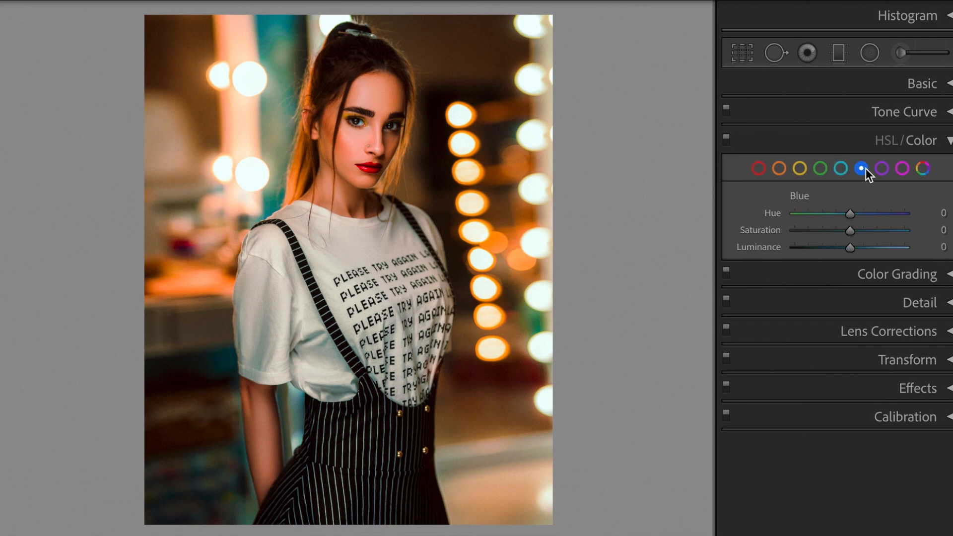
{"action": "left_click", "coordinate": [926, 213]}
{"action": "type", "text": "5"}
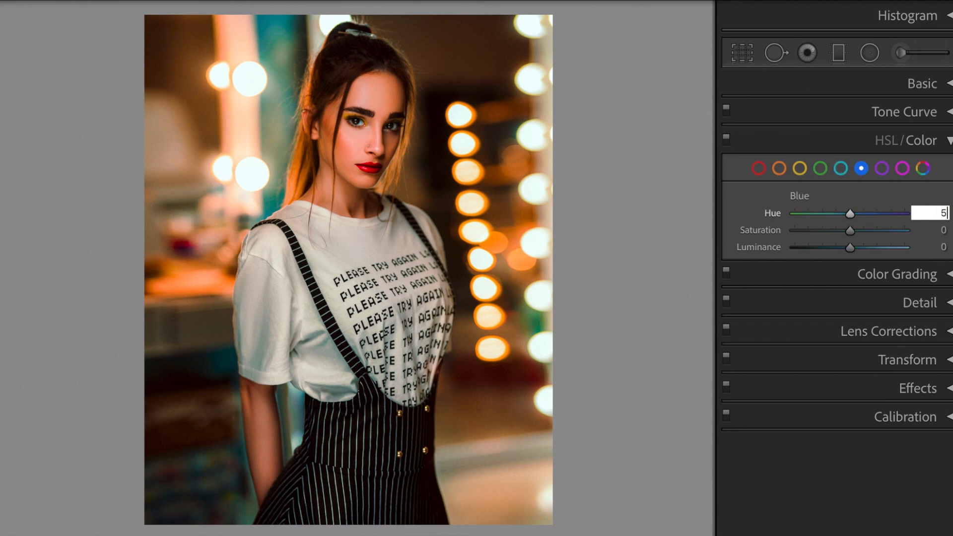
{"action": "key", "text": "Tab"}
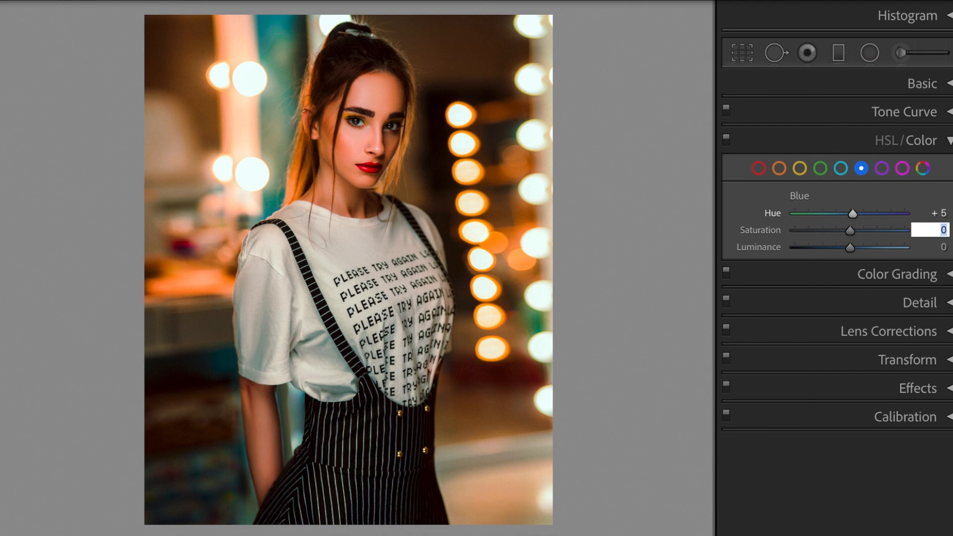
{"action": "type", "text": "-25"}
{"action": "key", "text": "Return"}
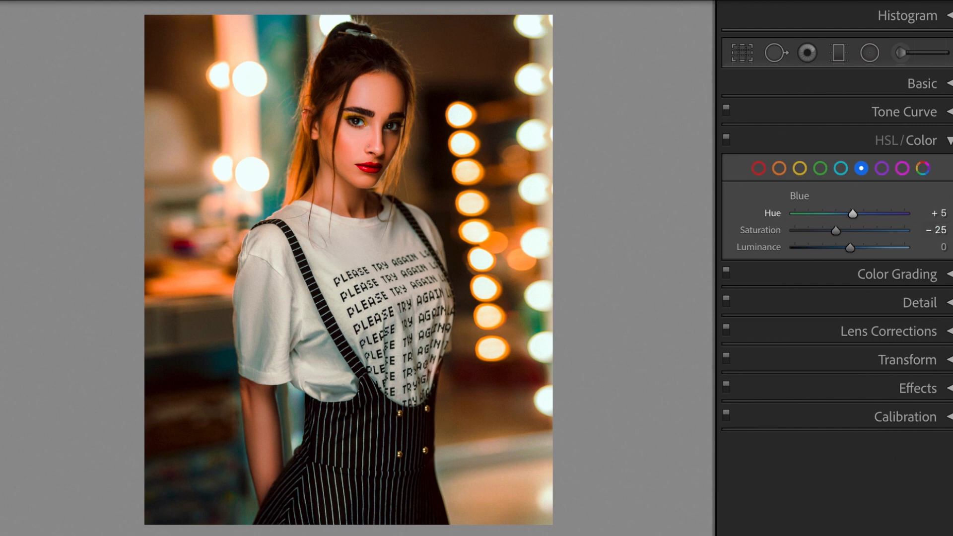
Step: Set the saturation of both the purple and the magenta color ranges to -100
{"action": "left_click", "coordinate": [884, 170]}
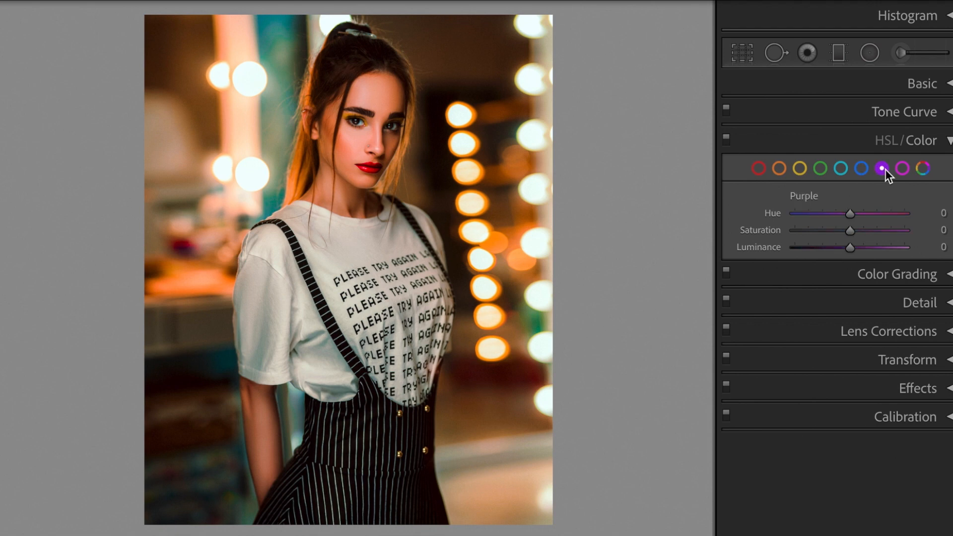
{"action": "left_click", "coordinate": [921, 232]}
{"action": "type", "text": "-100"}
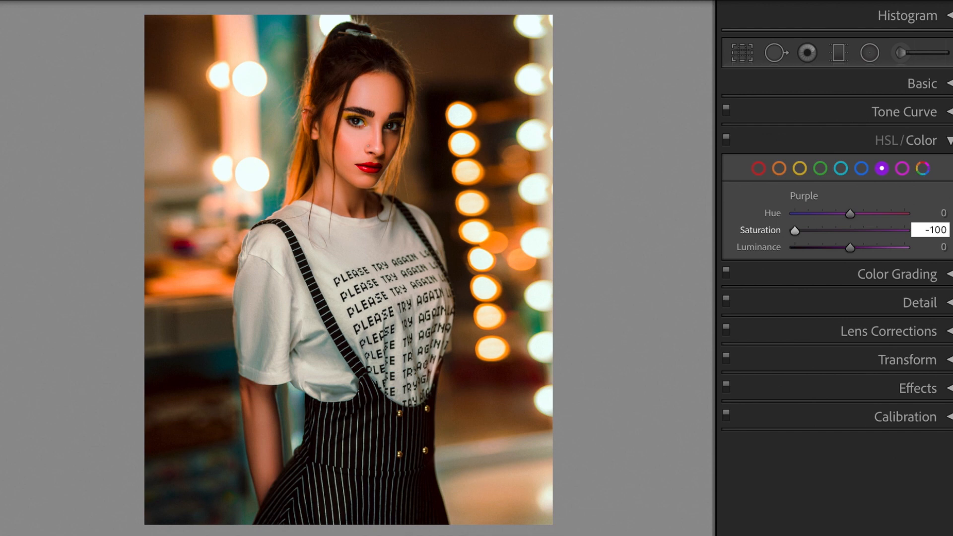
{"action": "key", "text": "Return"}
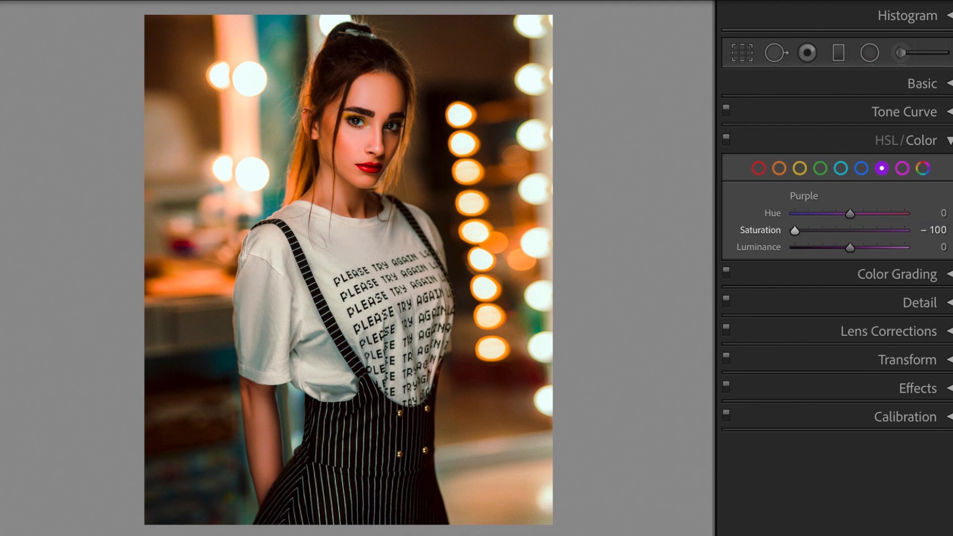
{"action": "left_click", "coordinate": [903, 169]}
{"action": "left_click", "coordinate": [929, 234]}
{"action": "type", "text": "-100"}
{"action": "key", "text": "Return"}
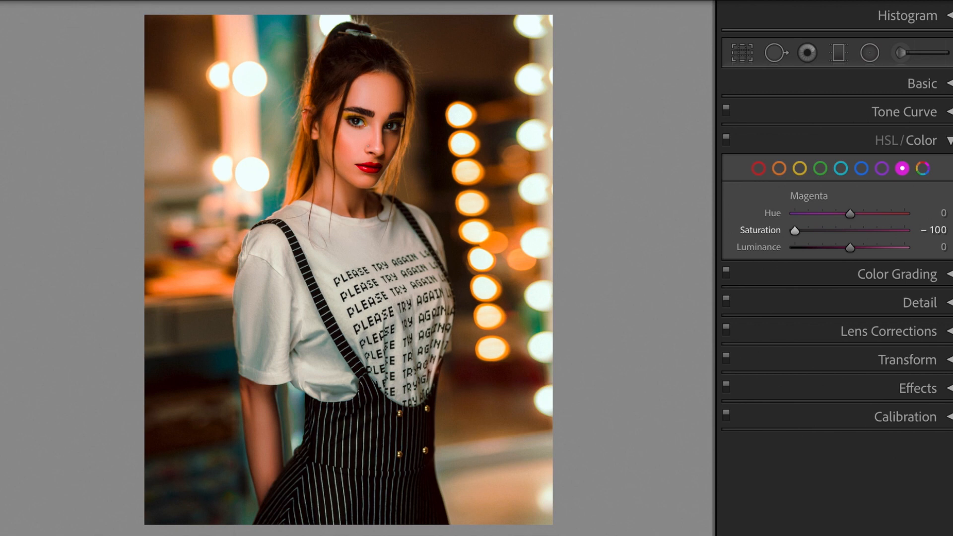
{"action": "left_click", "coordinate": [949, 143]}
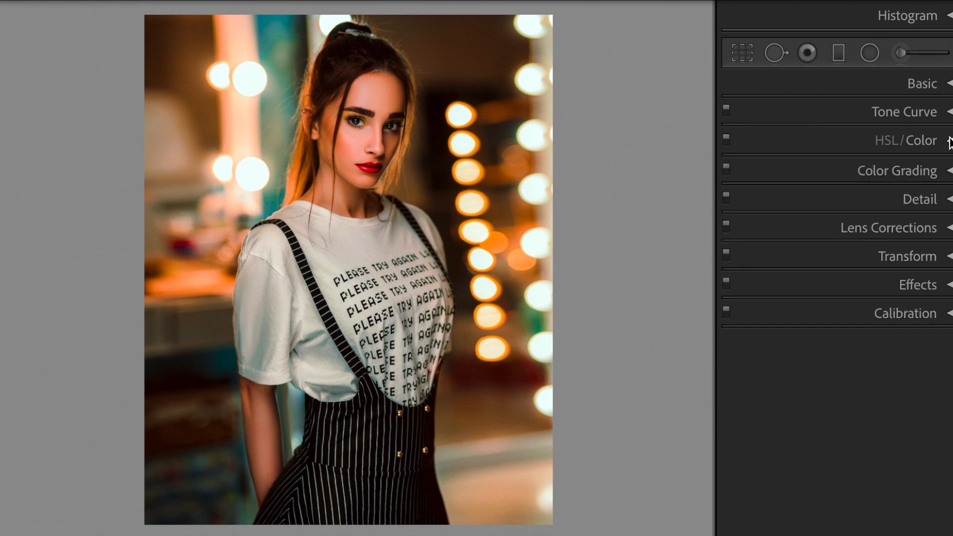
Step: Color grade the shadows with hue 80, saturation 10 and luminance +20
{"action": "left_click", "coordinate": [949, 171]}
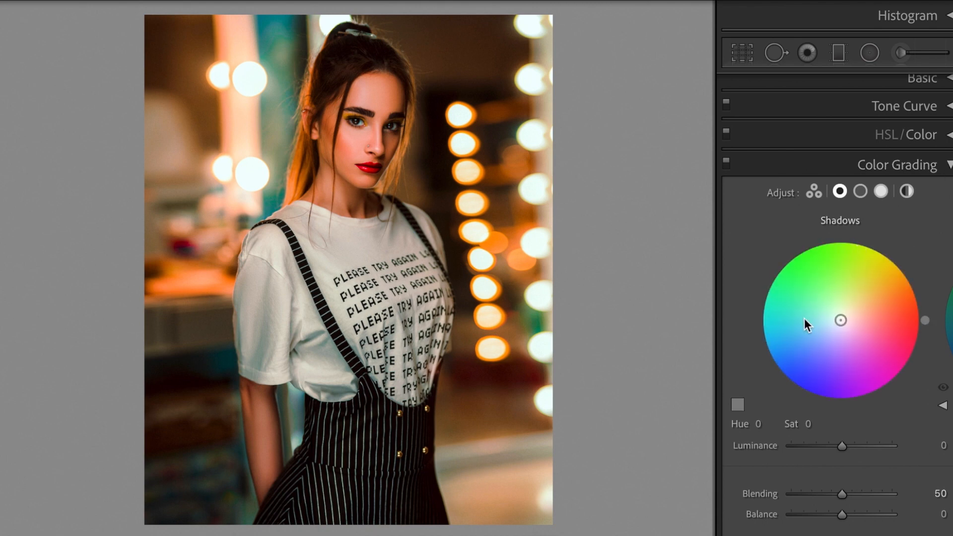
{"action": "left_click", "coordinate": [767, 425]}
{"action": "type", "text": "80"}
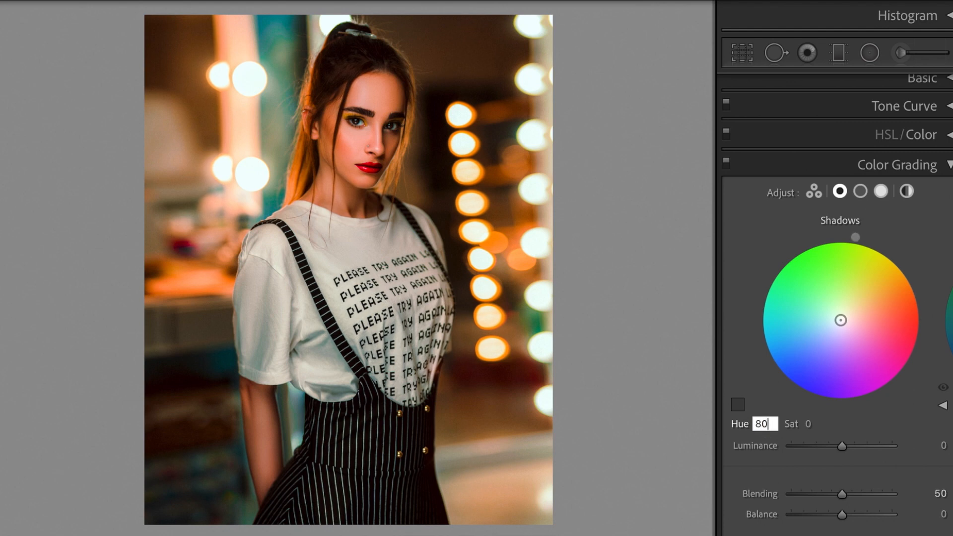
{"action": "key", "text": "Tab"}
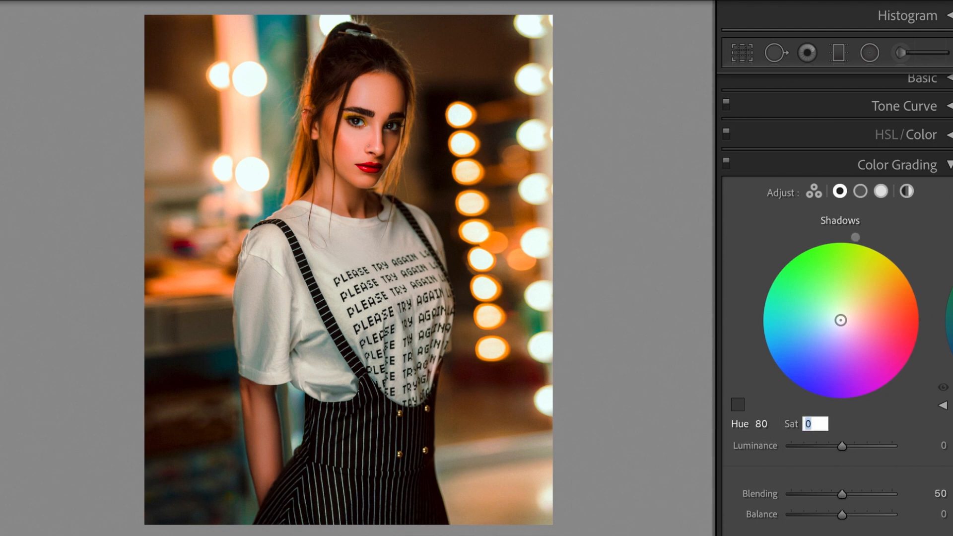
{"action": "type", "text": "10"}
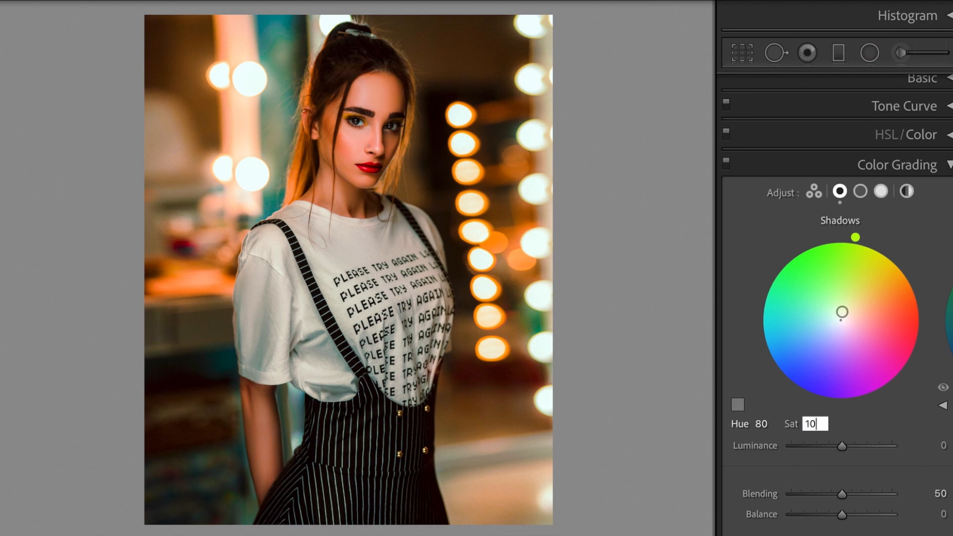
{"action": "key", "text": "Tab"}
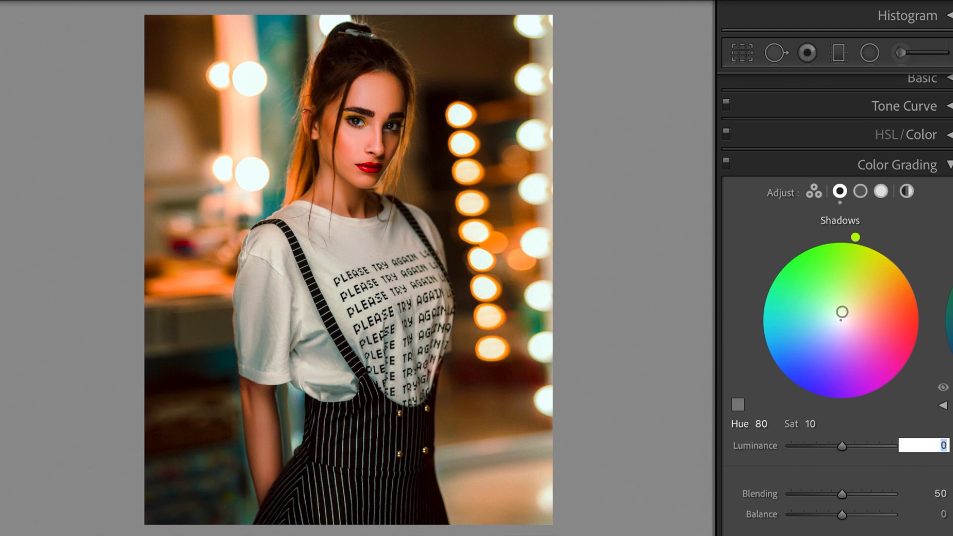
{"action": "type", "text": "20"}
{"action": "key", "text": "Return"}
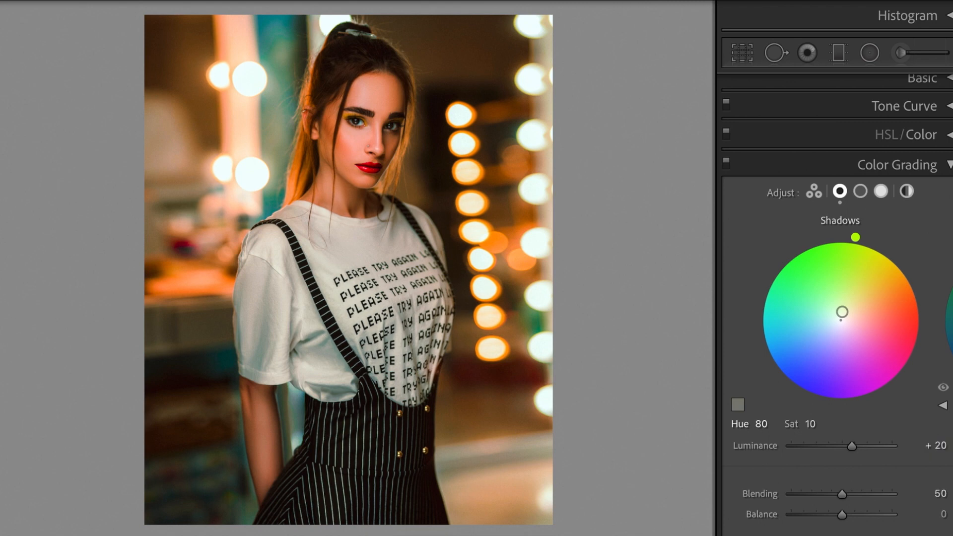
Step: Color grade the midtones with hue 35, saturation 30 and luminance +20
{"action": "left_click", "coordinate": [862, 192]}
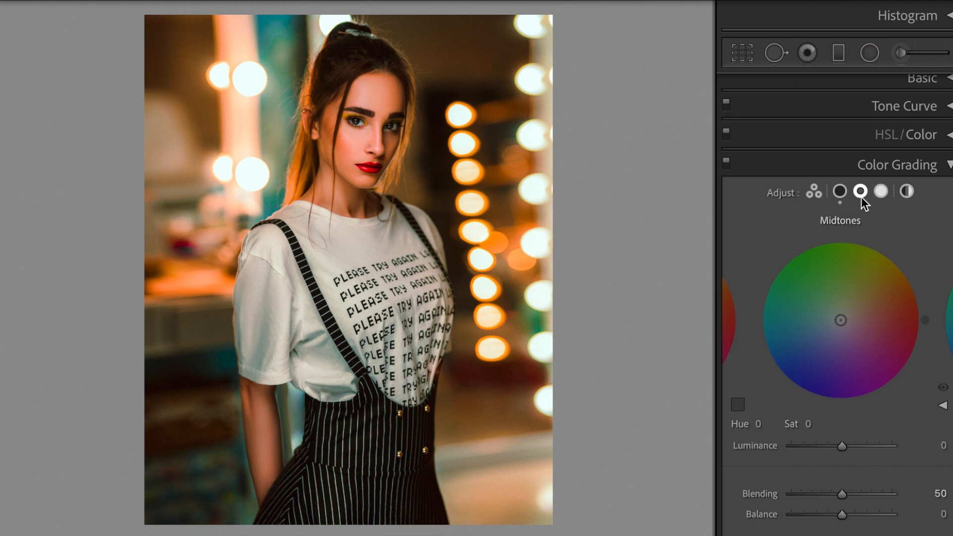
{"action": "left_click", "coordinate": [772, 425]}
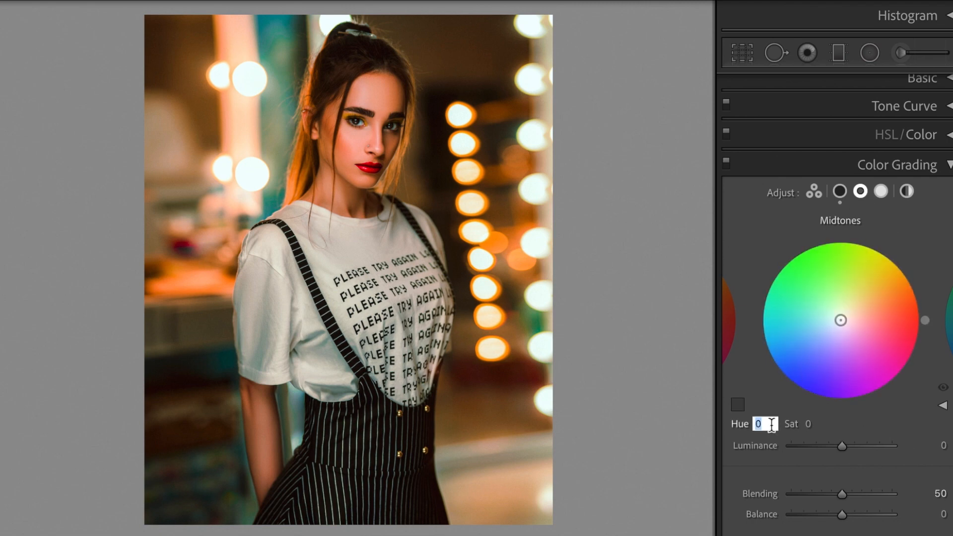
{"action": "type", "text": "35"}
{"action": "key", "text": "Tab"}
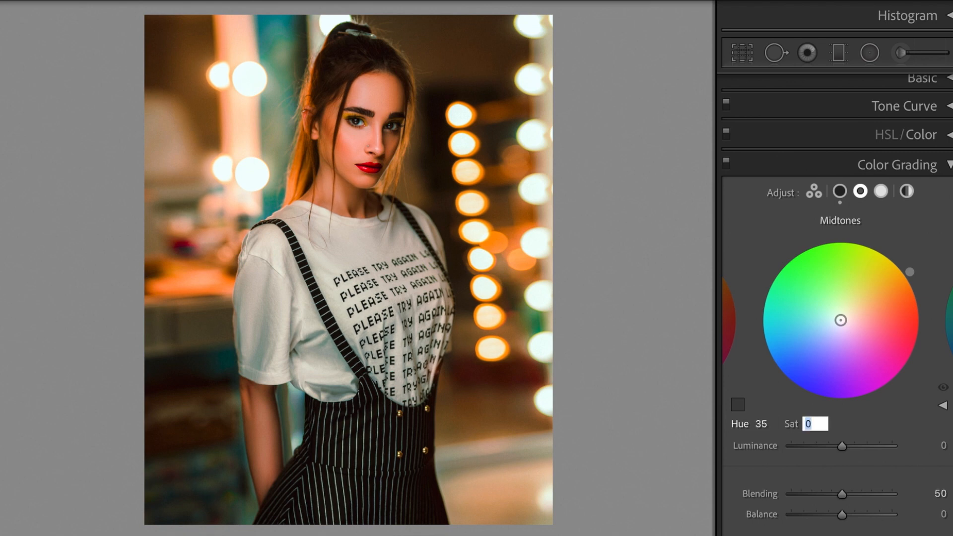
{"action": "type", "text": "30"}
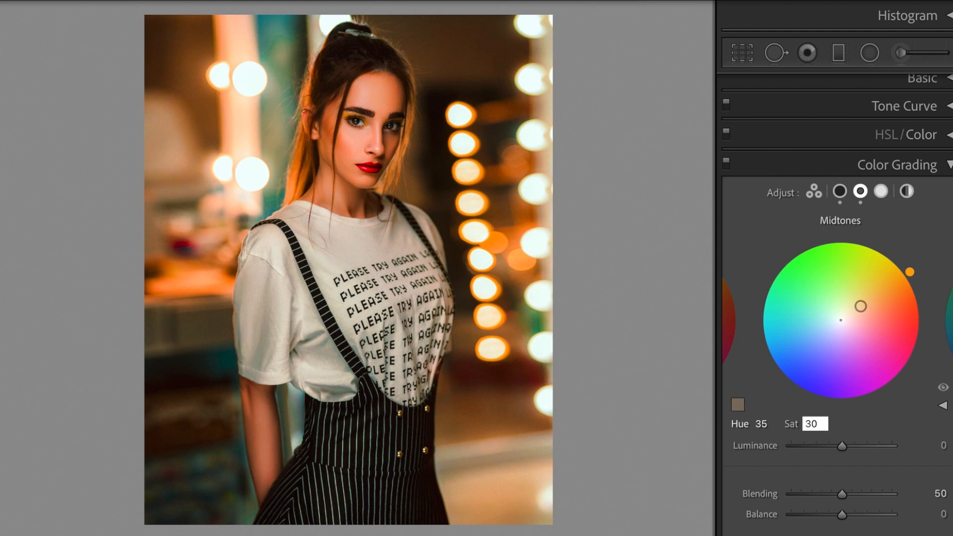
{"action": "key", "text": "Tab"}
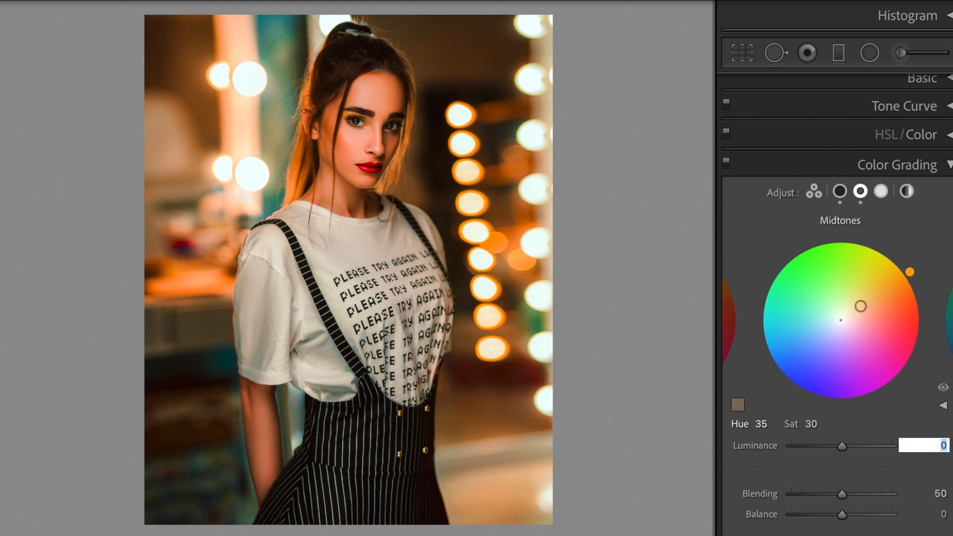
{"action": "type", "text": "20"}
{"action": "key", "text": "Return"}
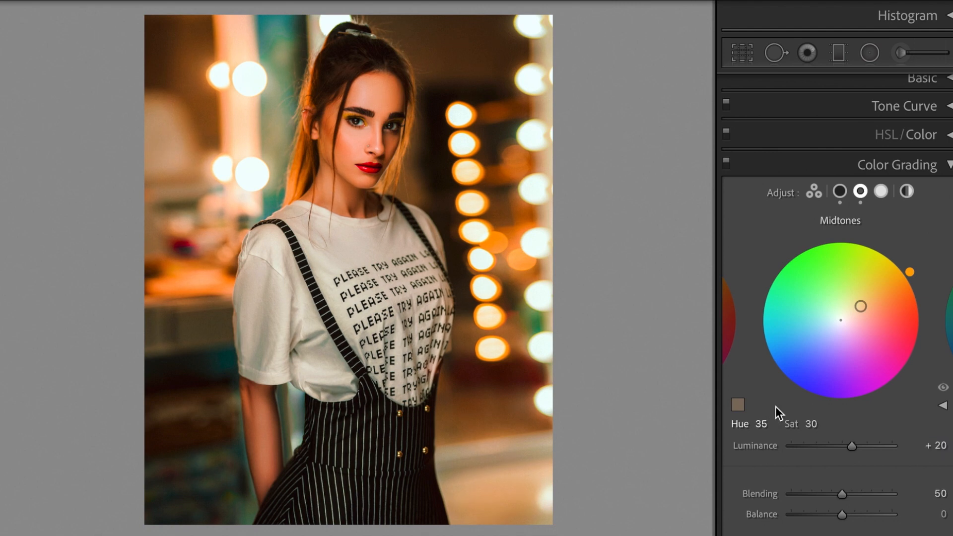
Step: Color grade the highlights with hue 75, saturation 20 and luminance +35
{"action": "left_click", "coordinate": [882, 191]}
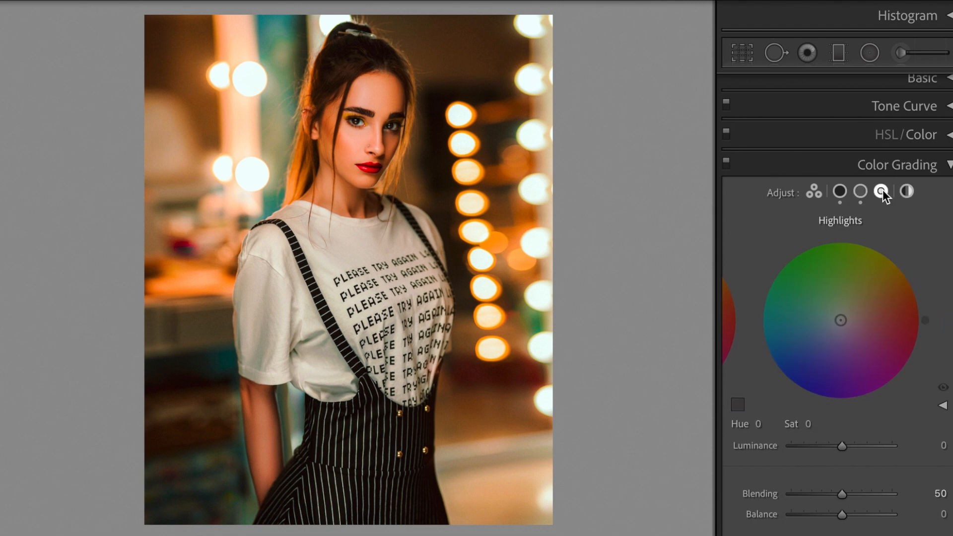
{"action": "left_click", "coordinate": [767, 425]}
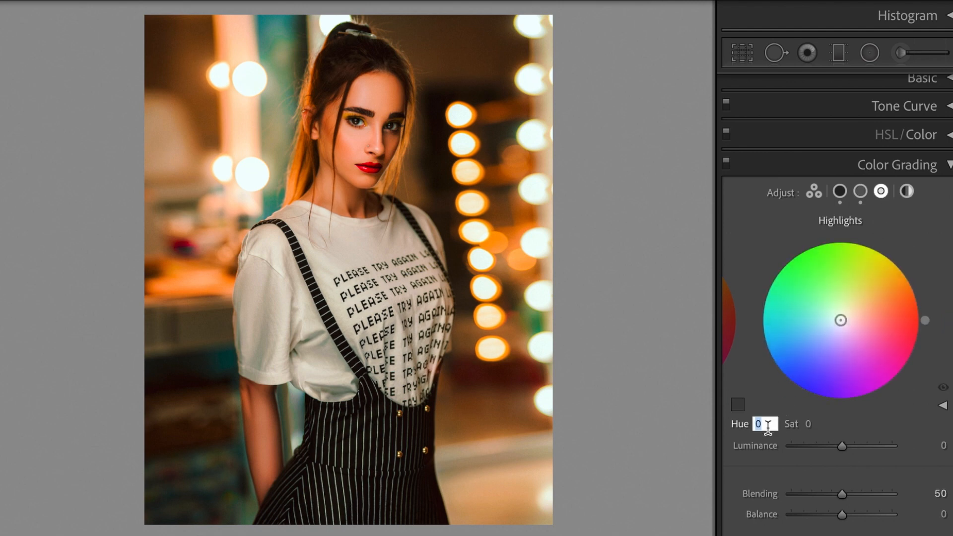
{"action": "type", "text": "75"}
{"action": "key", "text": "Tab"}
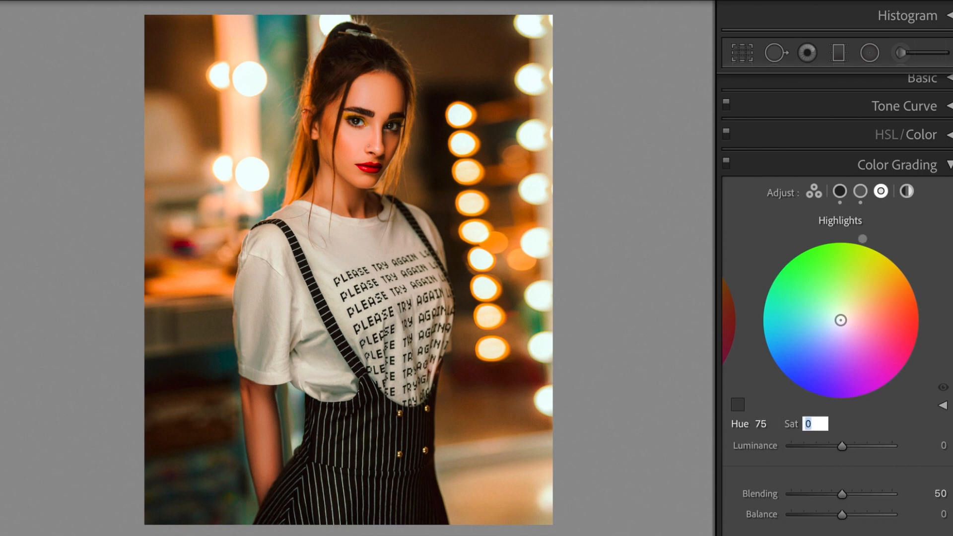
{"action": "type", "text": "20"}
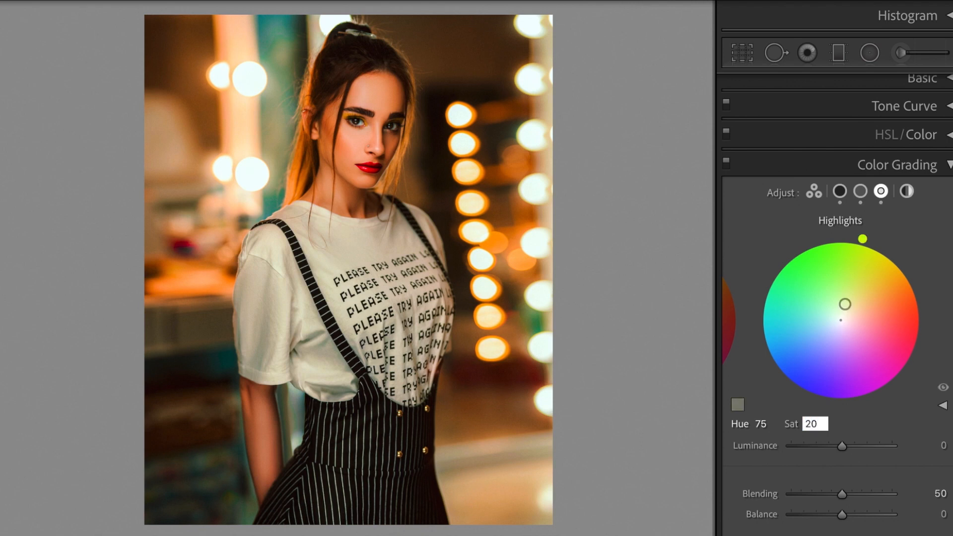
{"action": "key", "text": "Tab"}
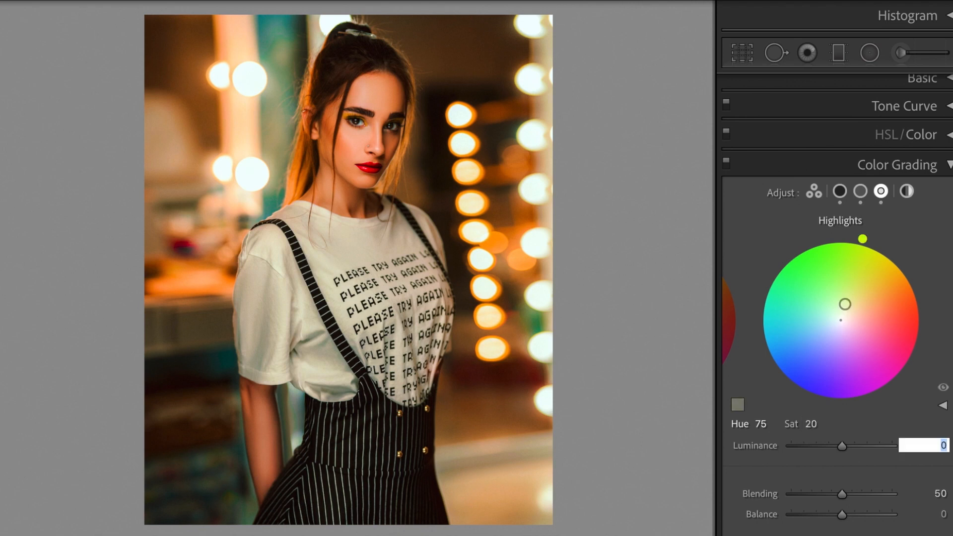
{"action": "type", "text": "35"}
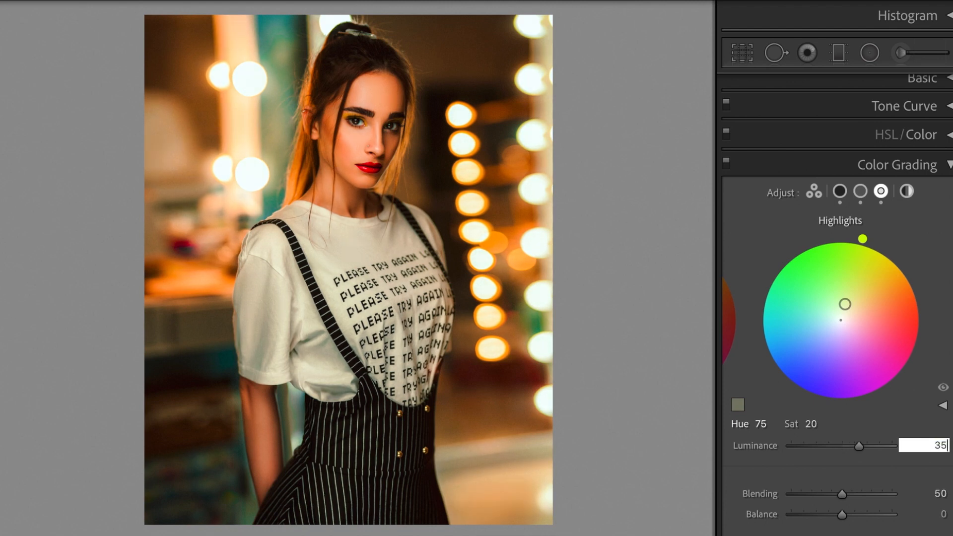
{"action": "key", "text": "Return"}
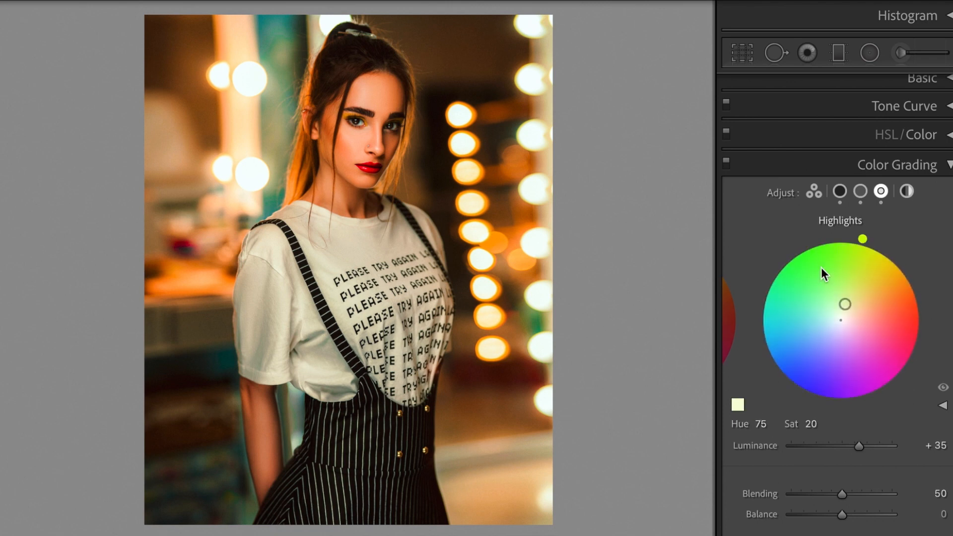
Step: Apply a global color grade with hue 35, saturation 10 and luminance -5
{"action": "left_click", "coordinate": [908, 192]}
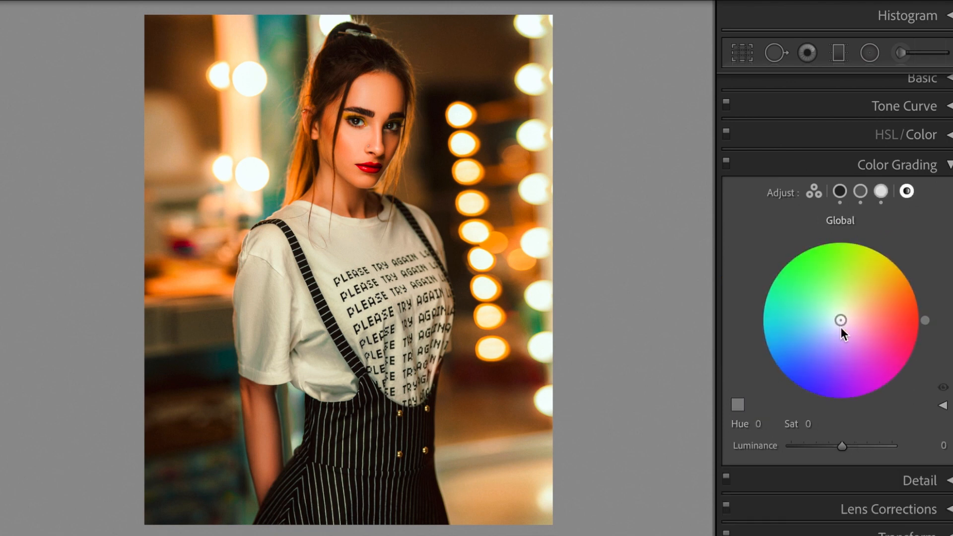
{"action": "left_click", "coordinate": [770, 424]}
{"action": "type", "text": "35"}
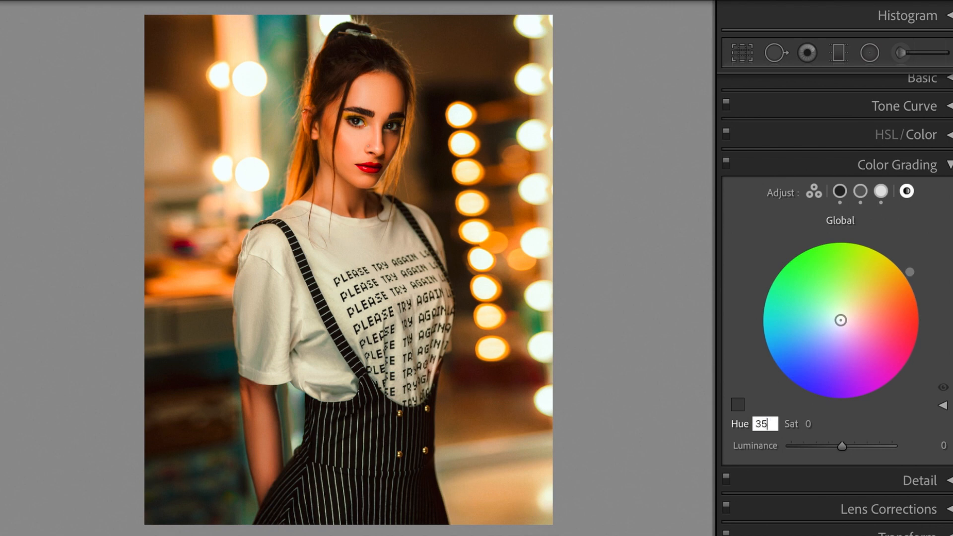
{"action": "key", "text": "Tab"}
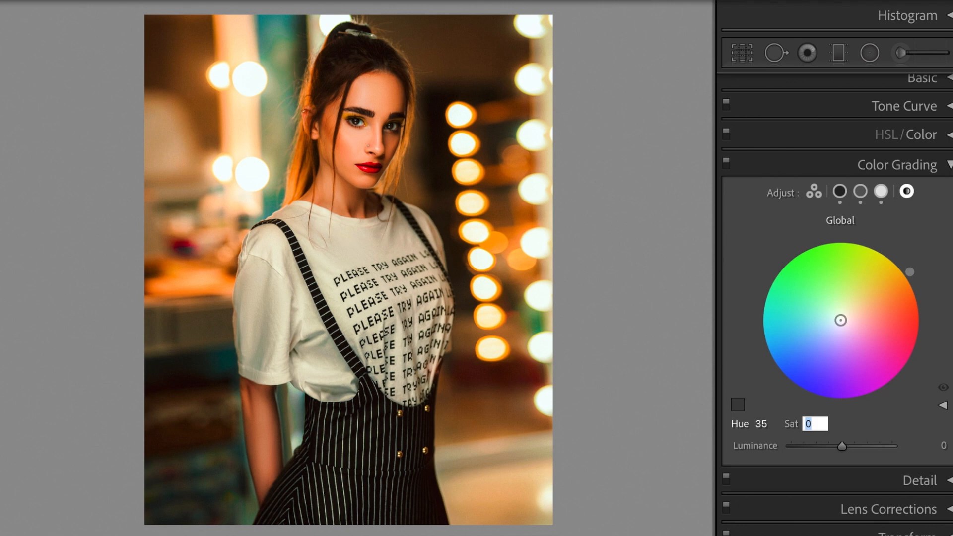
{"action": "type", "text": "10"}
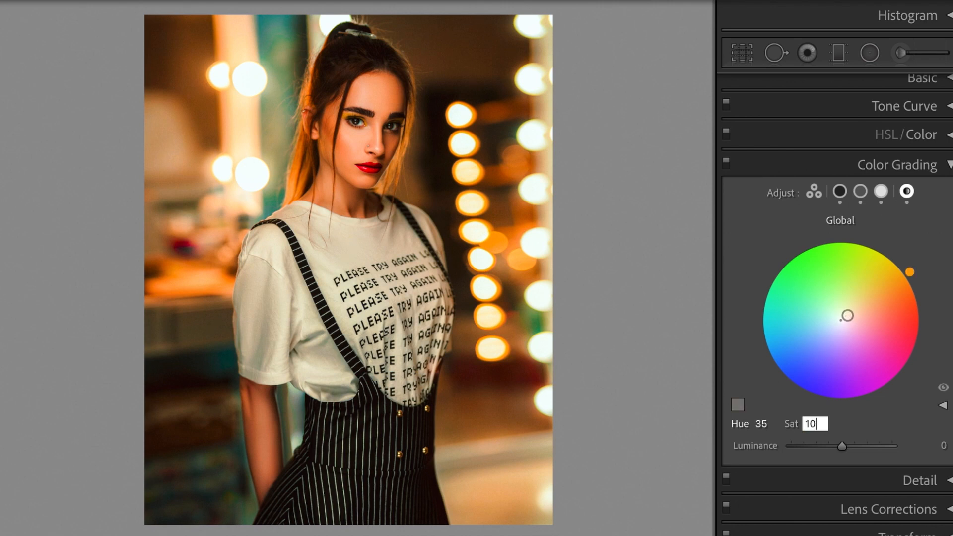
{"action": "key", "text": "Tab"}
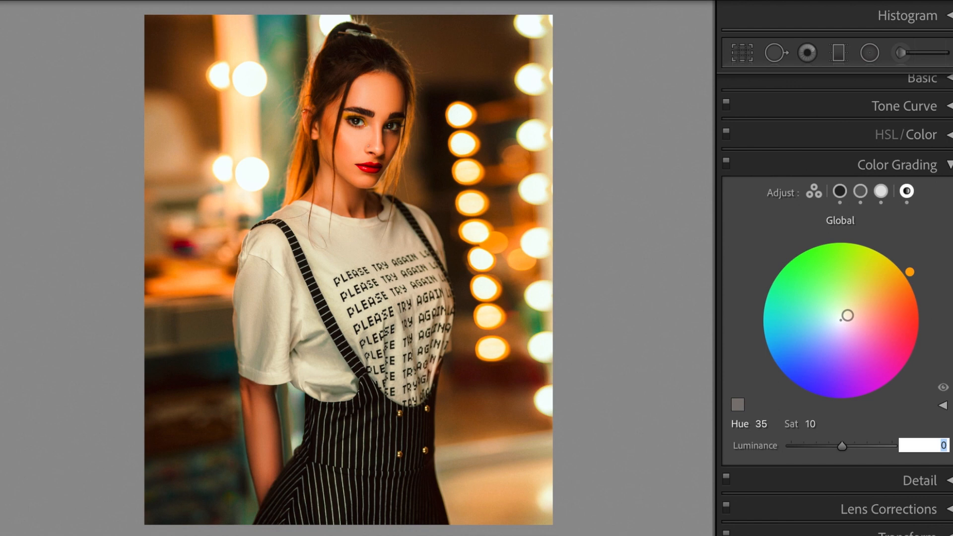
{"action": "type", "text": "-5"}
{"action": "key", "text": "Return"}
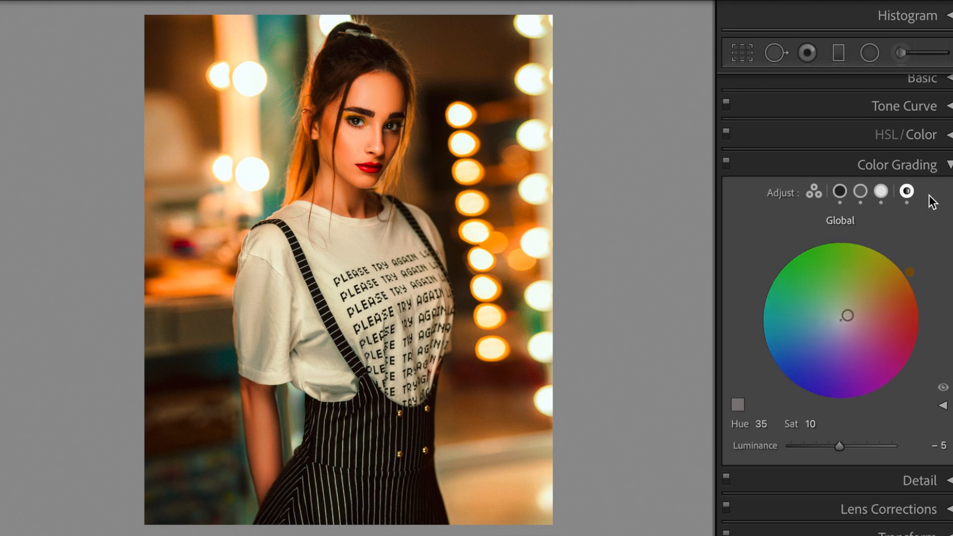
{"action": "left_click", "coordinate": [949, 166]}
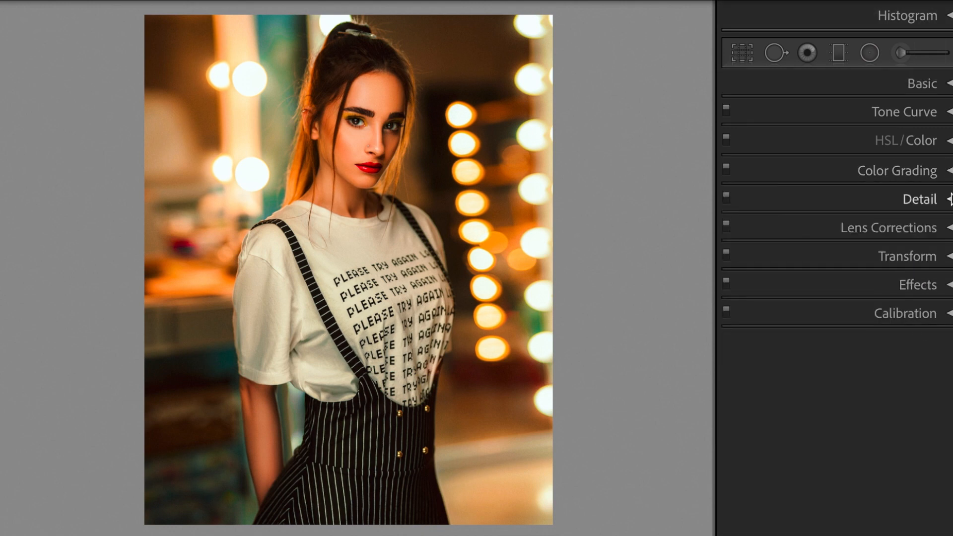
Step: Enable Remove Chromatic Aberration in the lens corrections and compare the portrait before and after editing
{"action": "left_click", "coordinate": [949, 228]}
{"action": "left_click", "coordinate": [857, 278]}
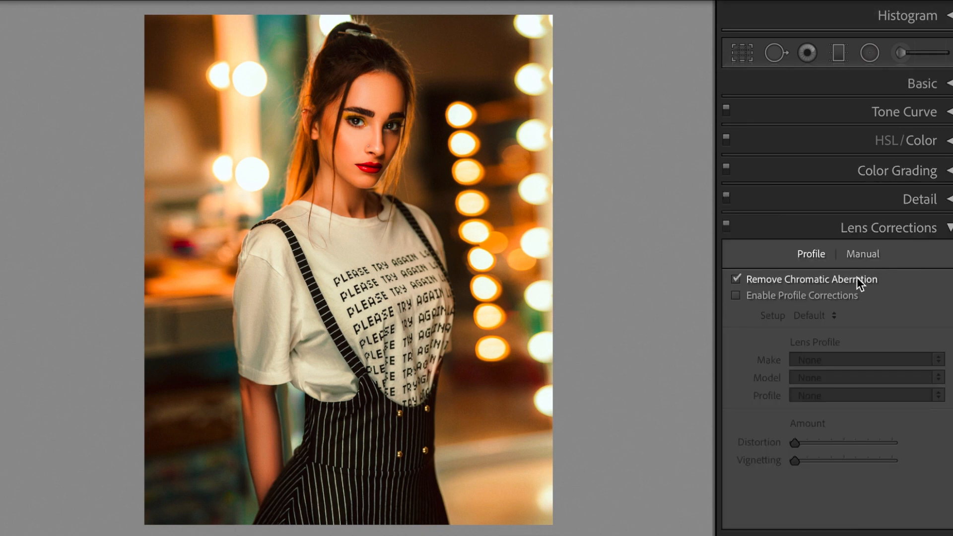
{"action": "left_click", "coordinate": [940, 229]}
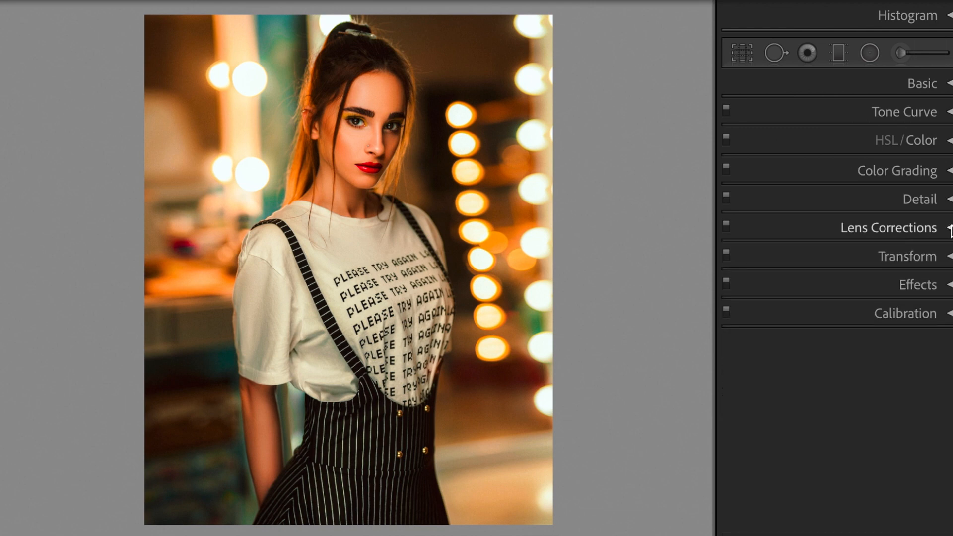
{"action": "key", "text": "y"}
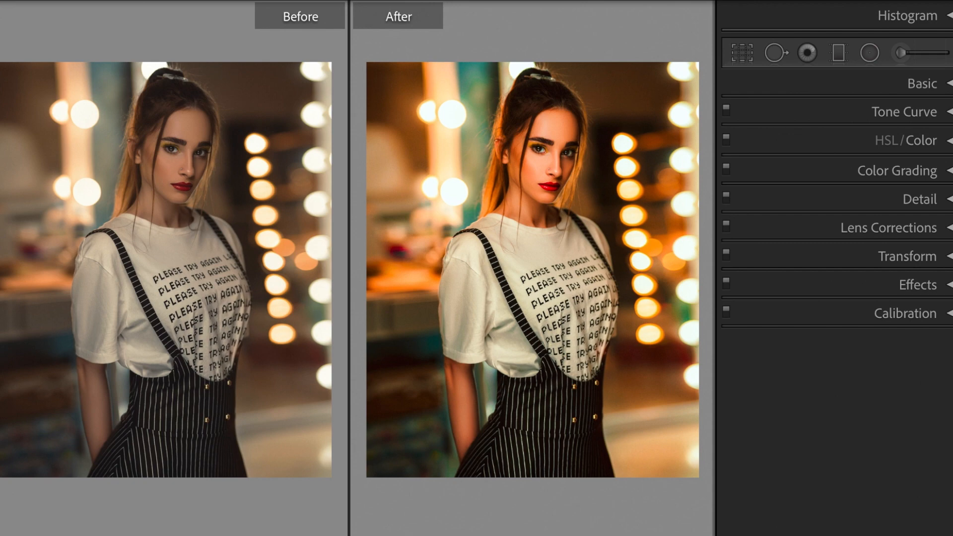
{"action": "key", "text": "y"}
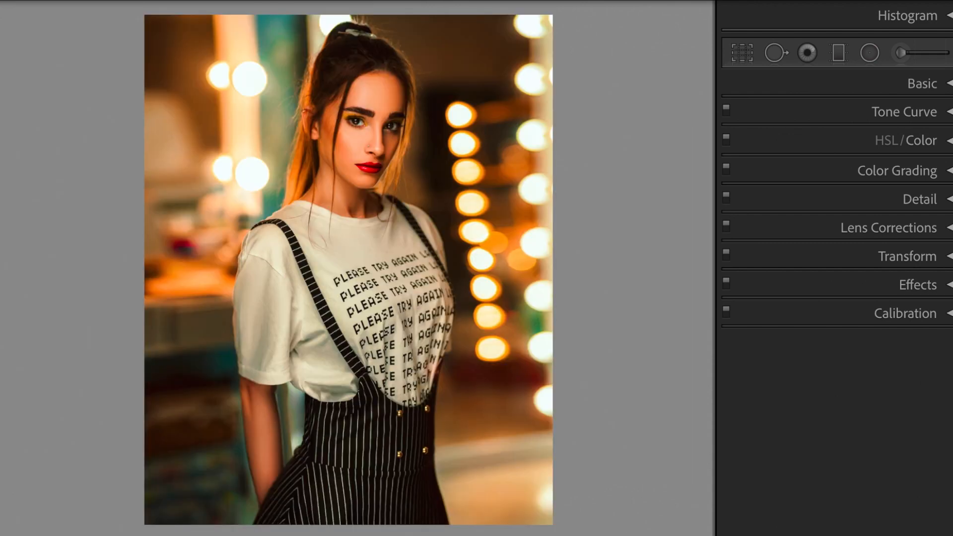